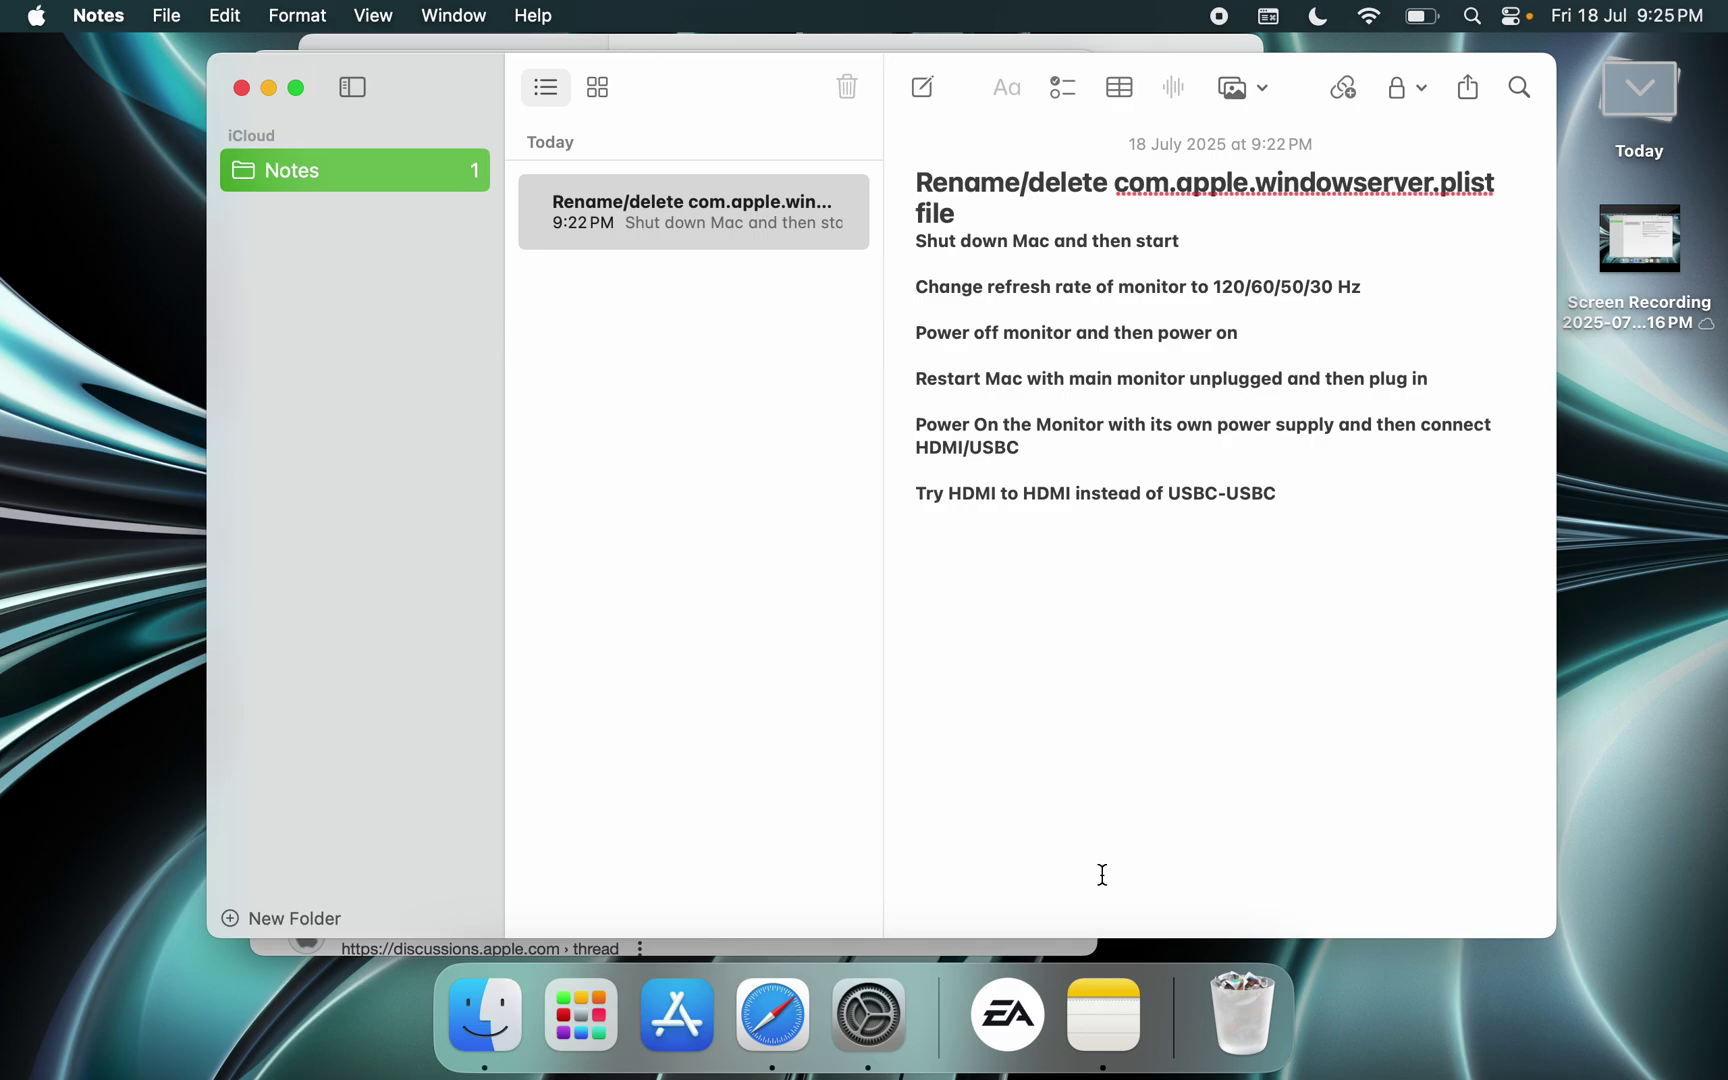
Step: Highlight 'Rename/delete' in the note title, then search Spotlight for /library/preferences
click(934, 183)
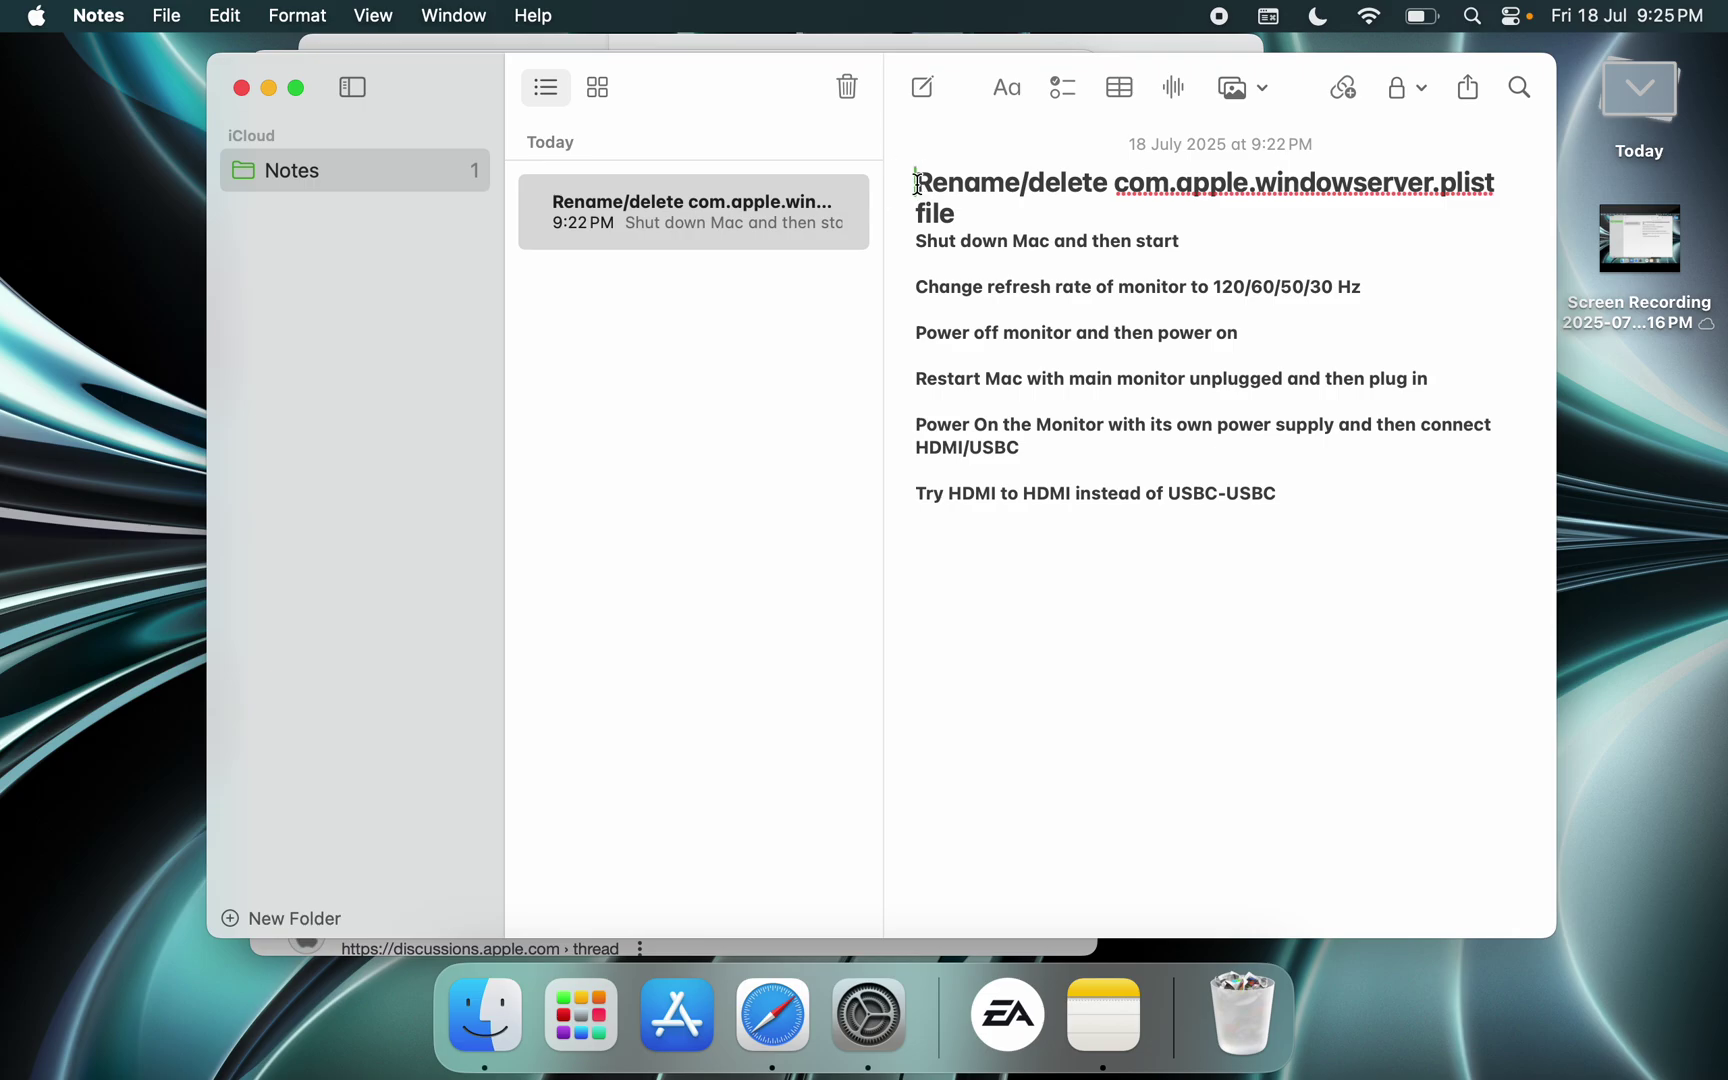
drag(915, 182, 1077, 182)
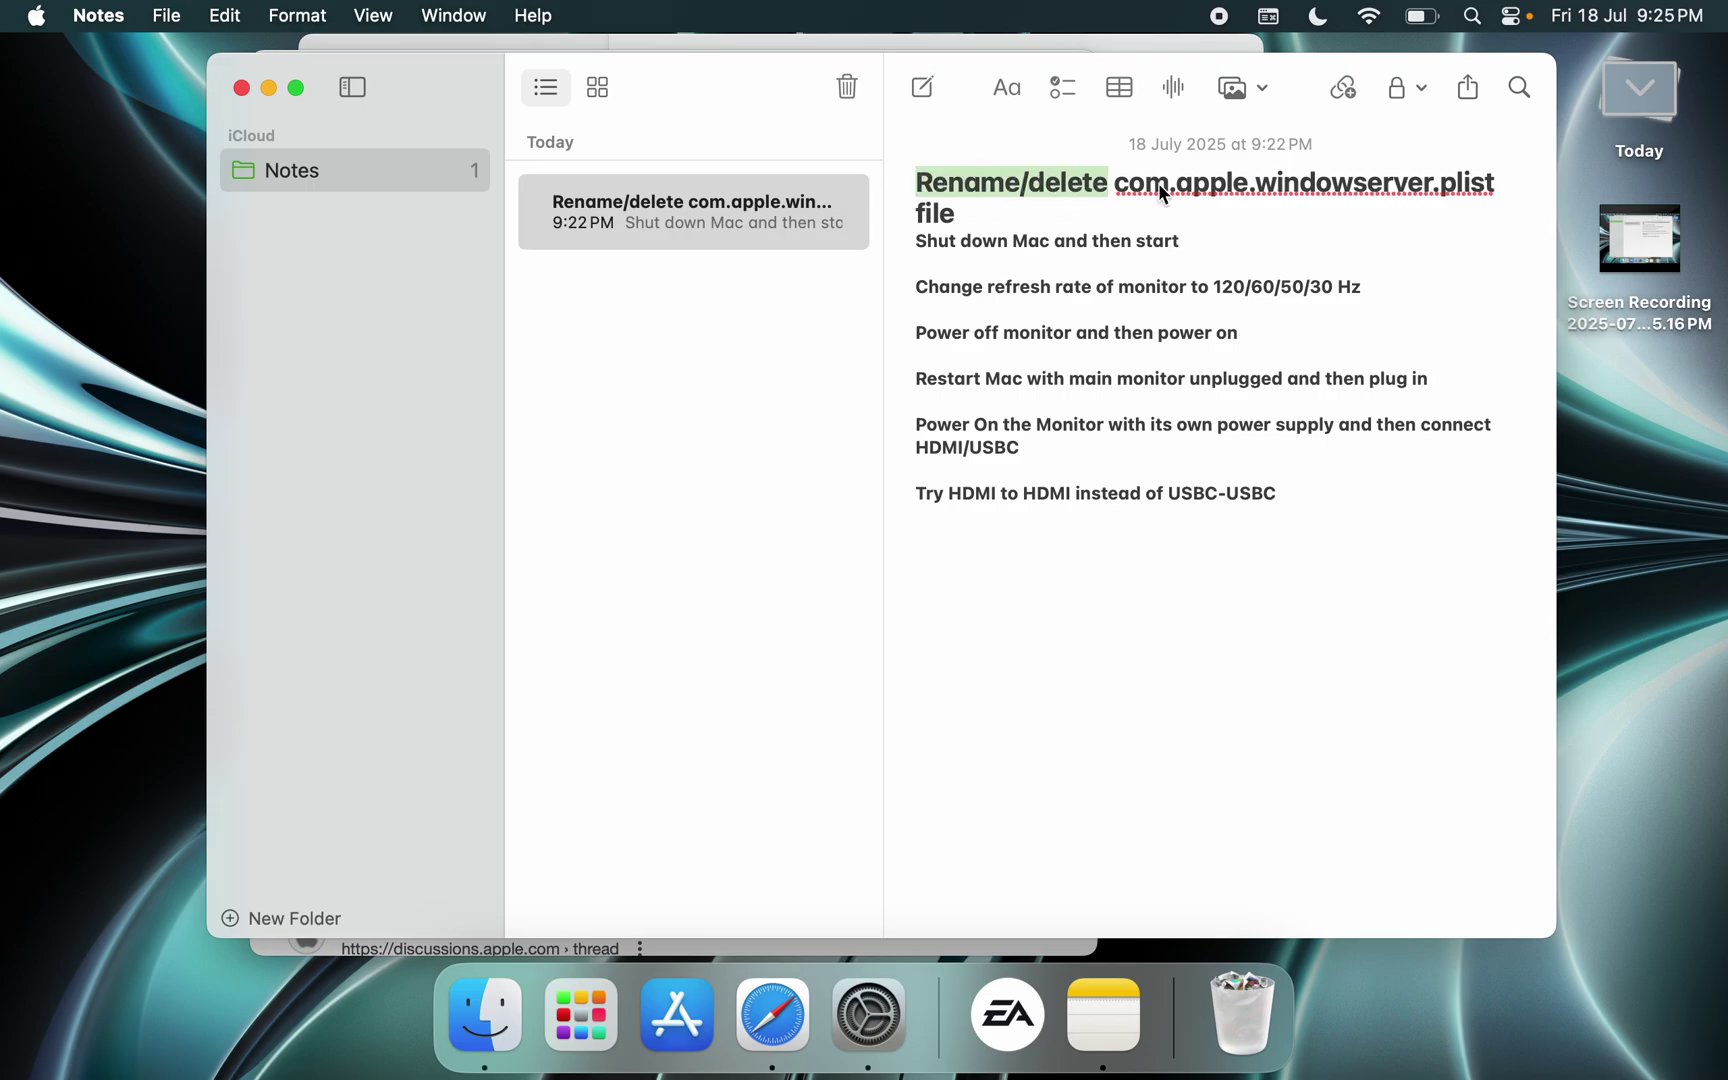
click(1130, 188)
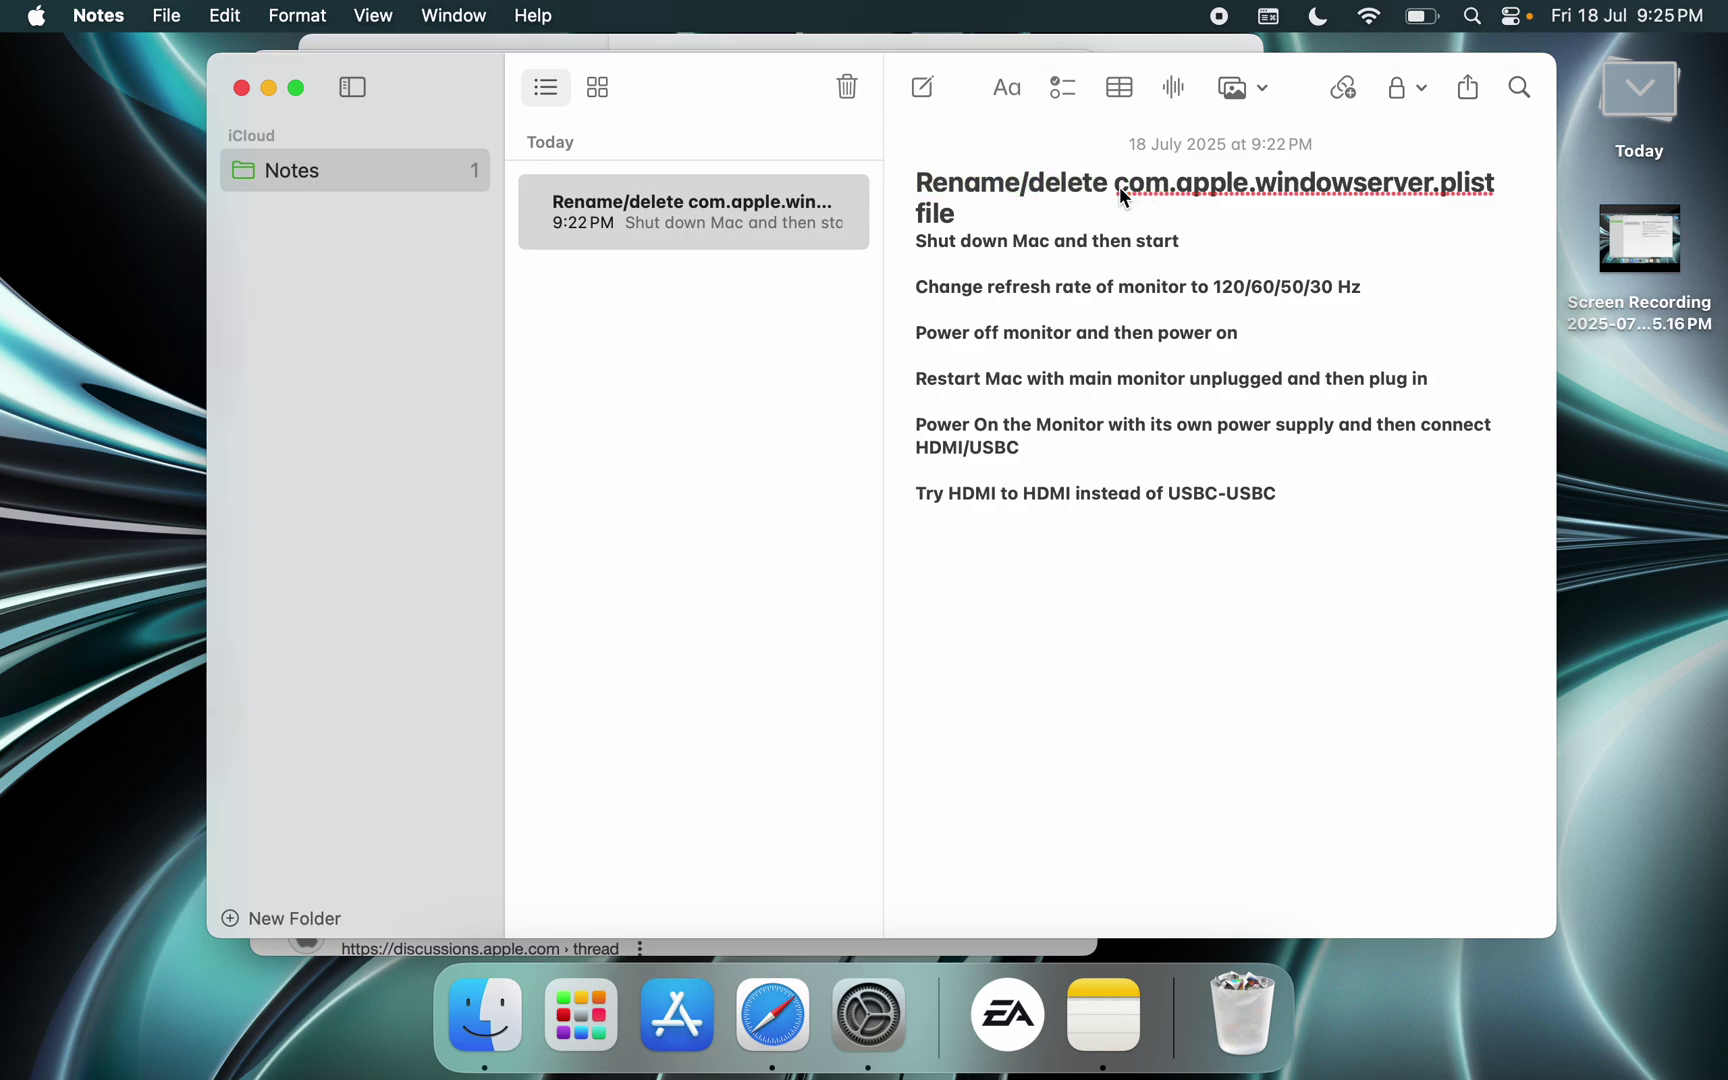
click(1423, 195)
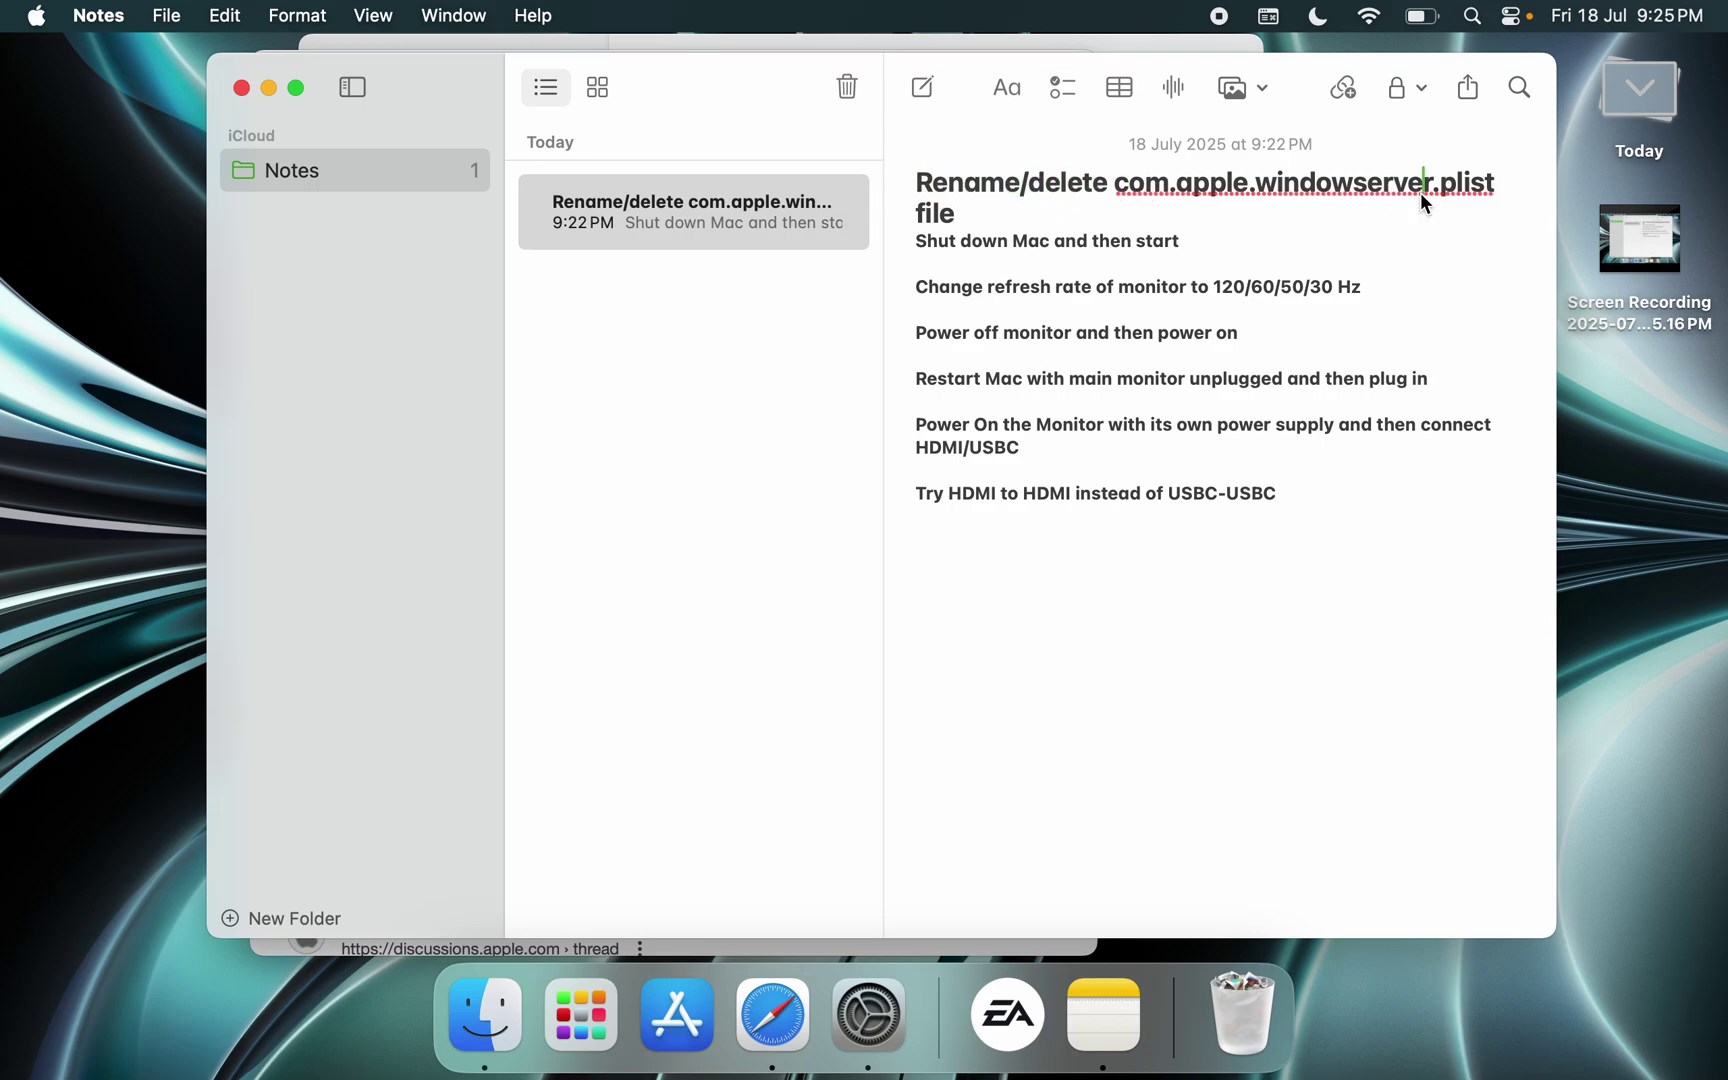
click(1472, 16)
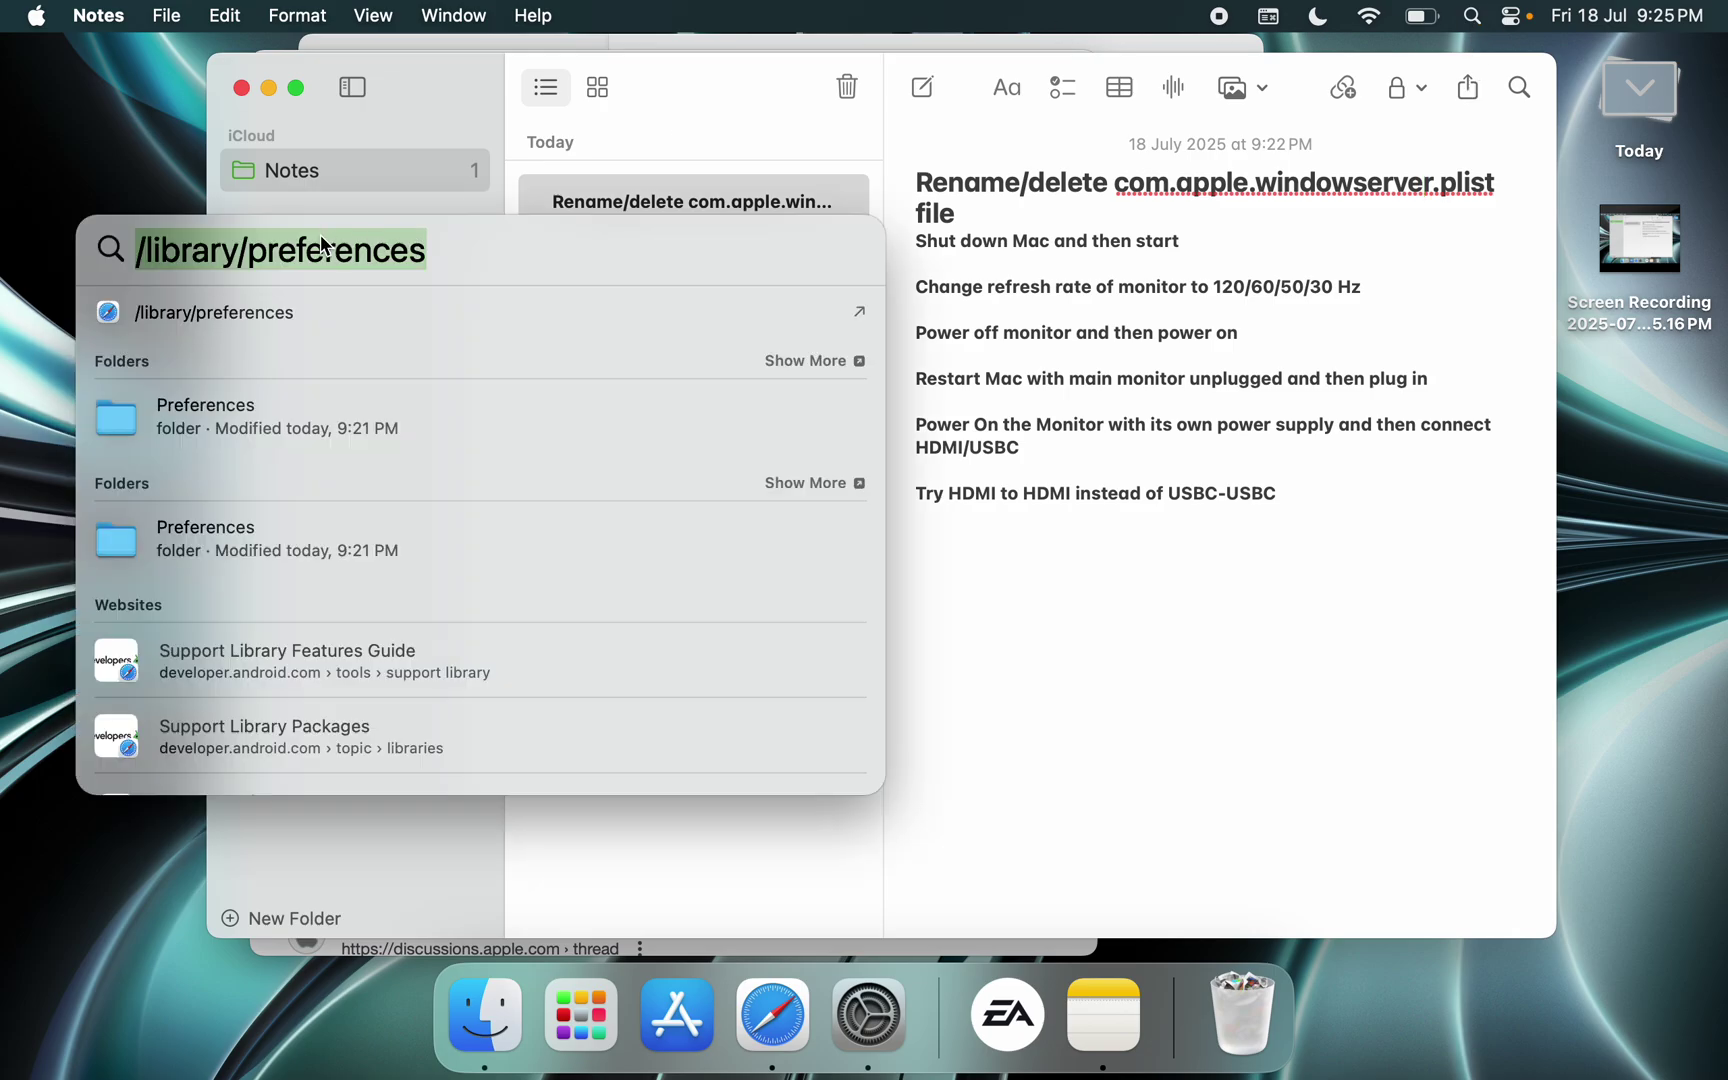
click(441, 250)
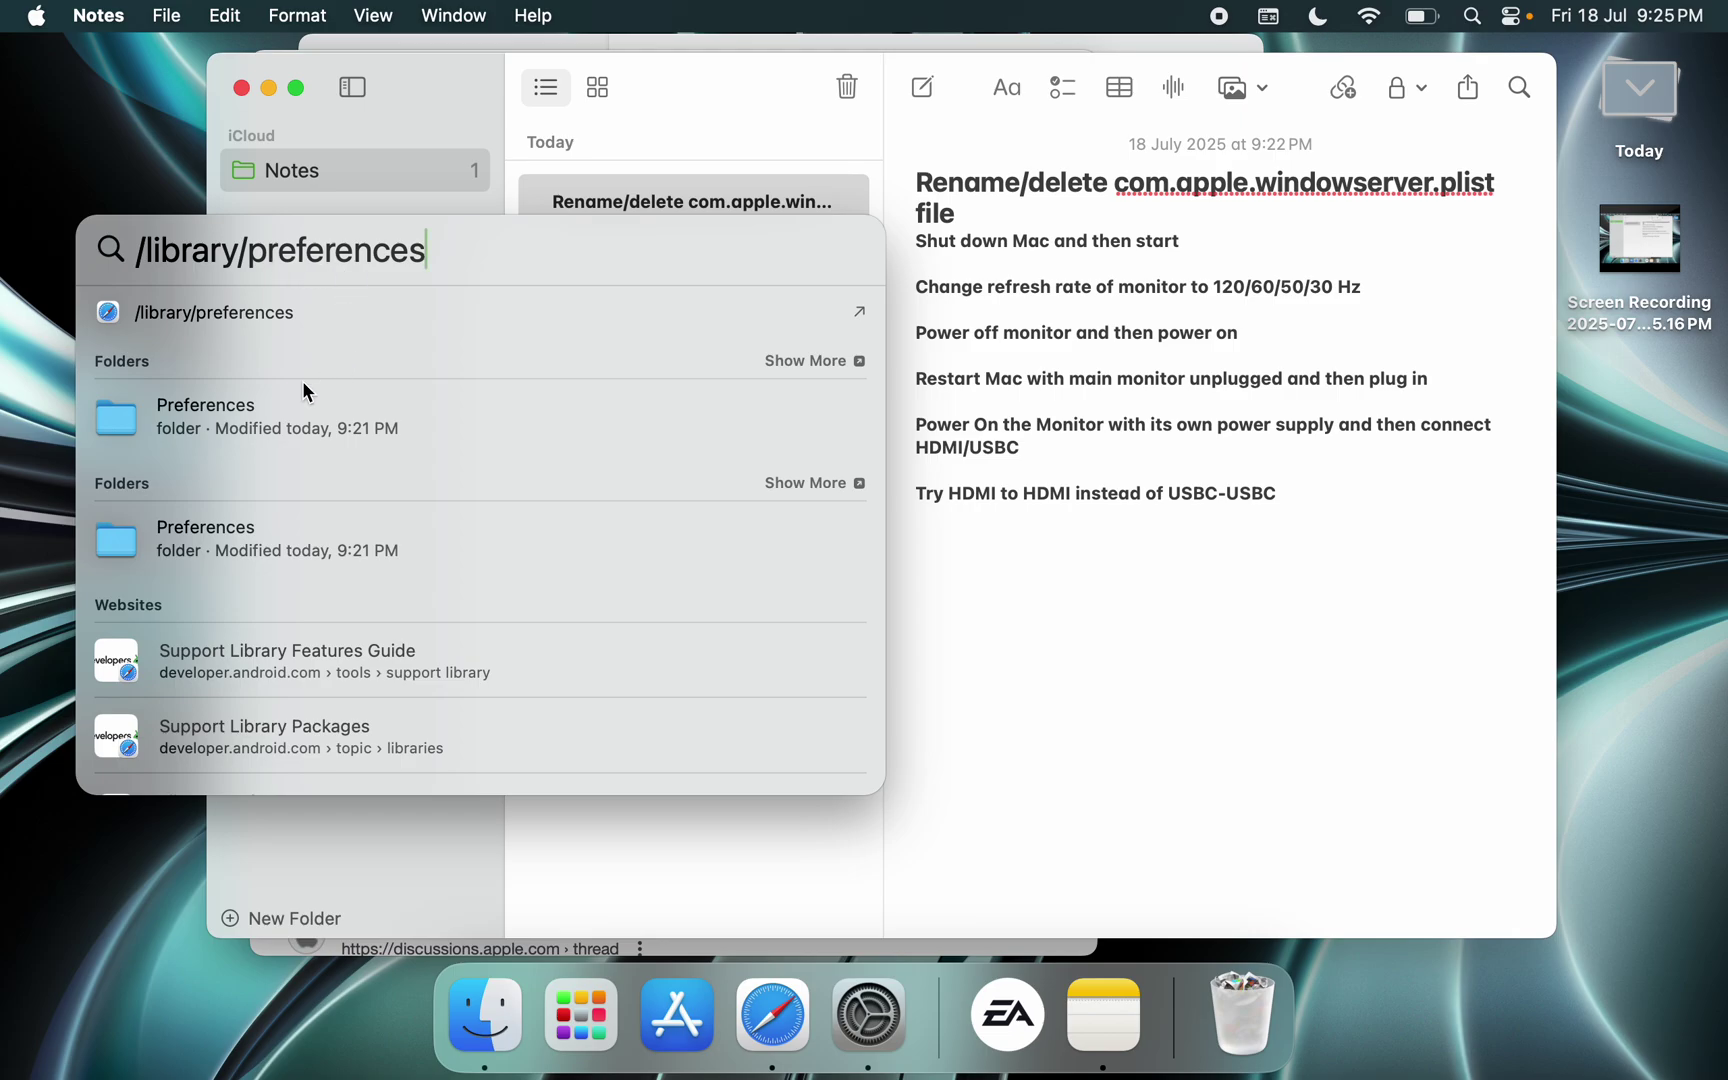
Step: Open the first Preferences folder result and select com.apple.windowserver.displays.plist
double_click(155, 420)
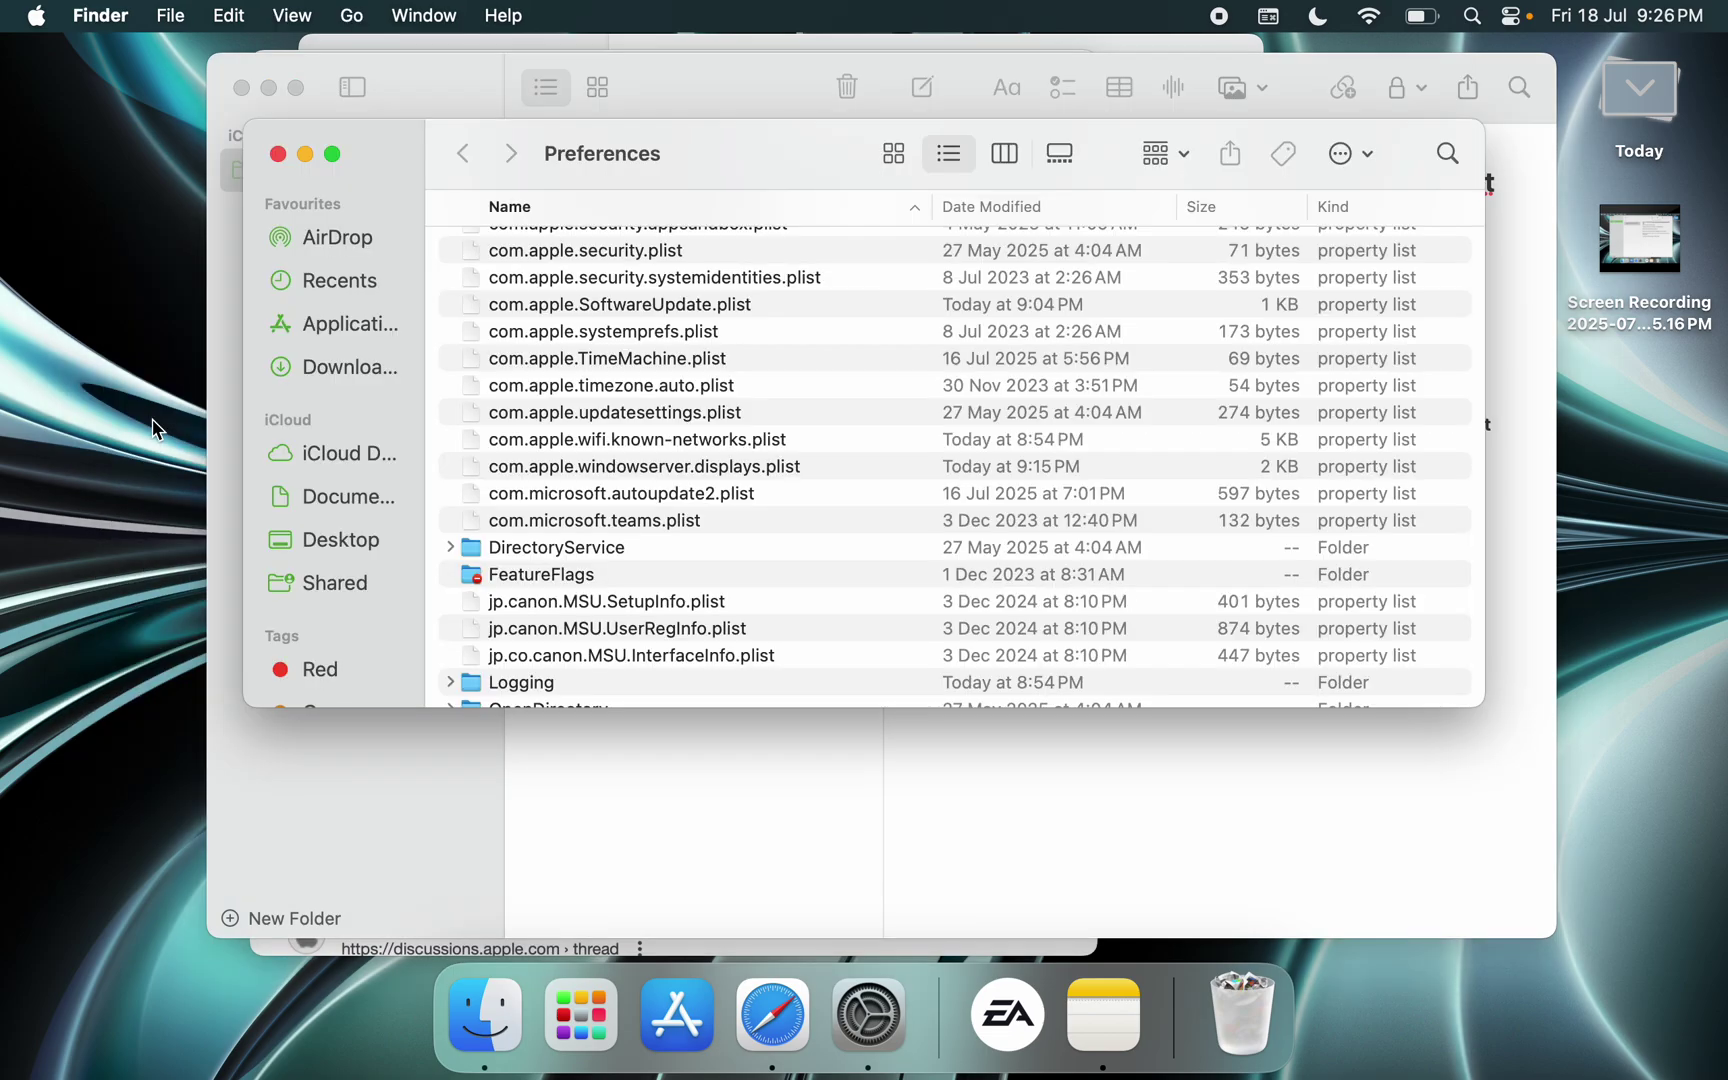
click(563, 470)
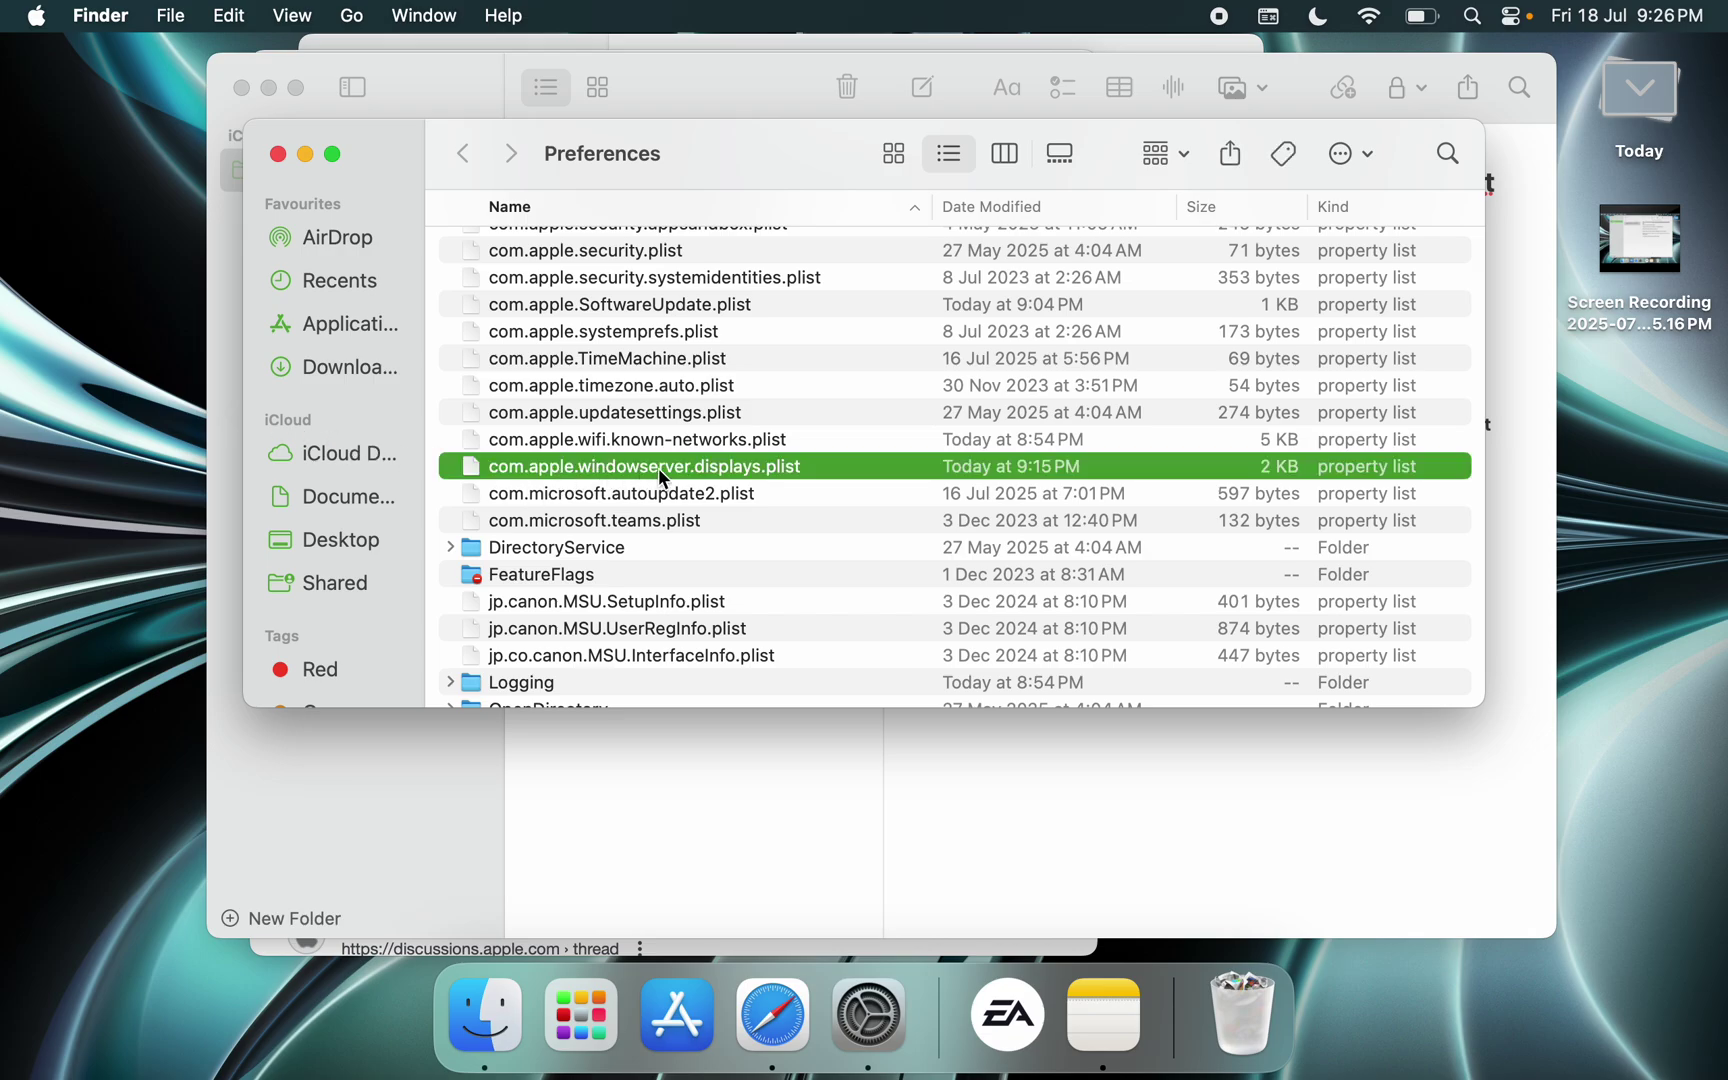
Step: Append .old to the displays plist's name and authorize the rename with the account password
right_click(757, 478)
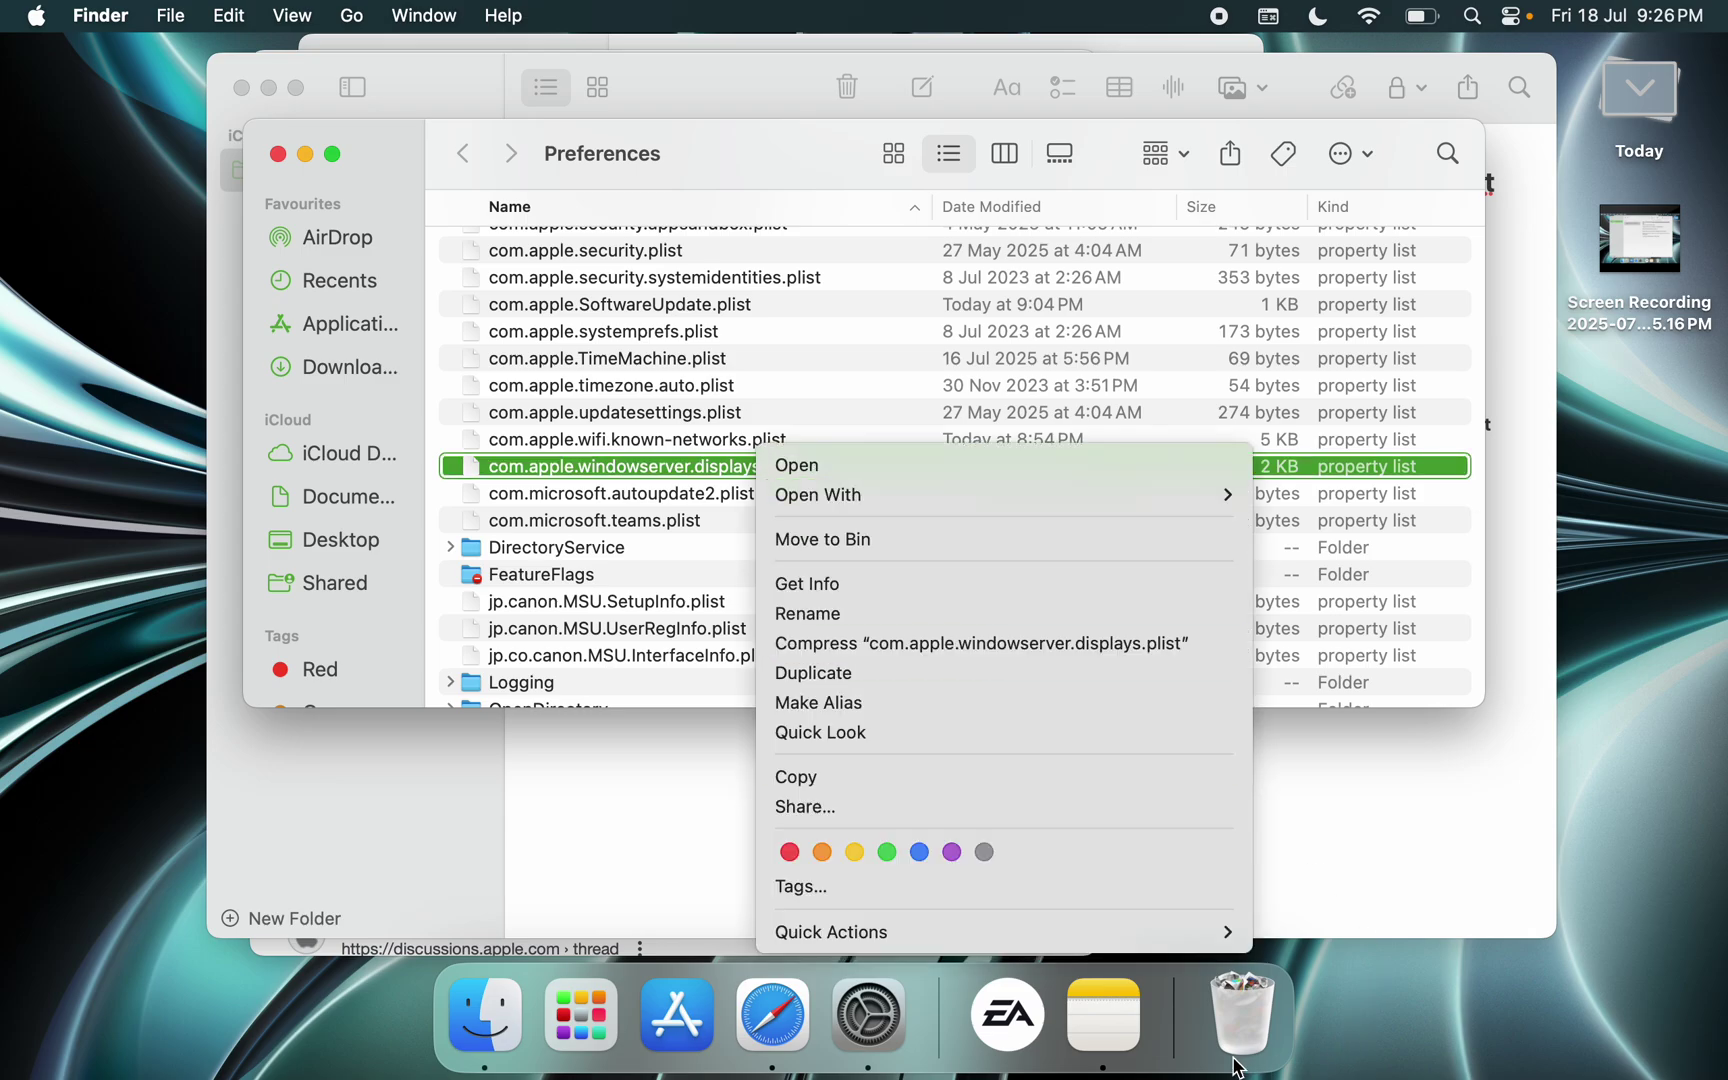
click(832, 616)
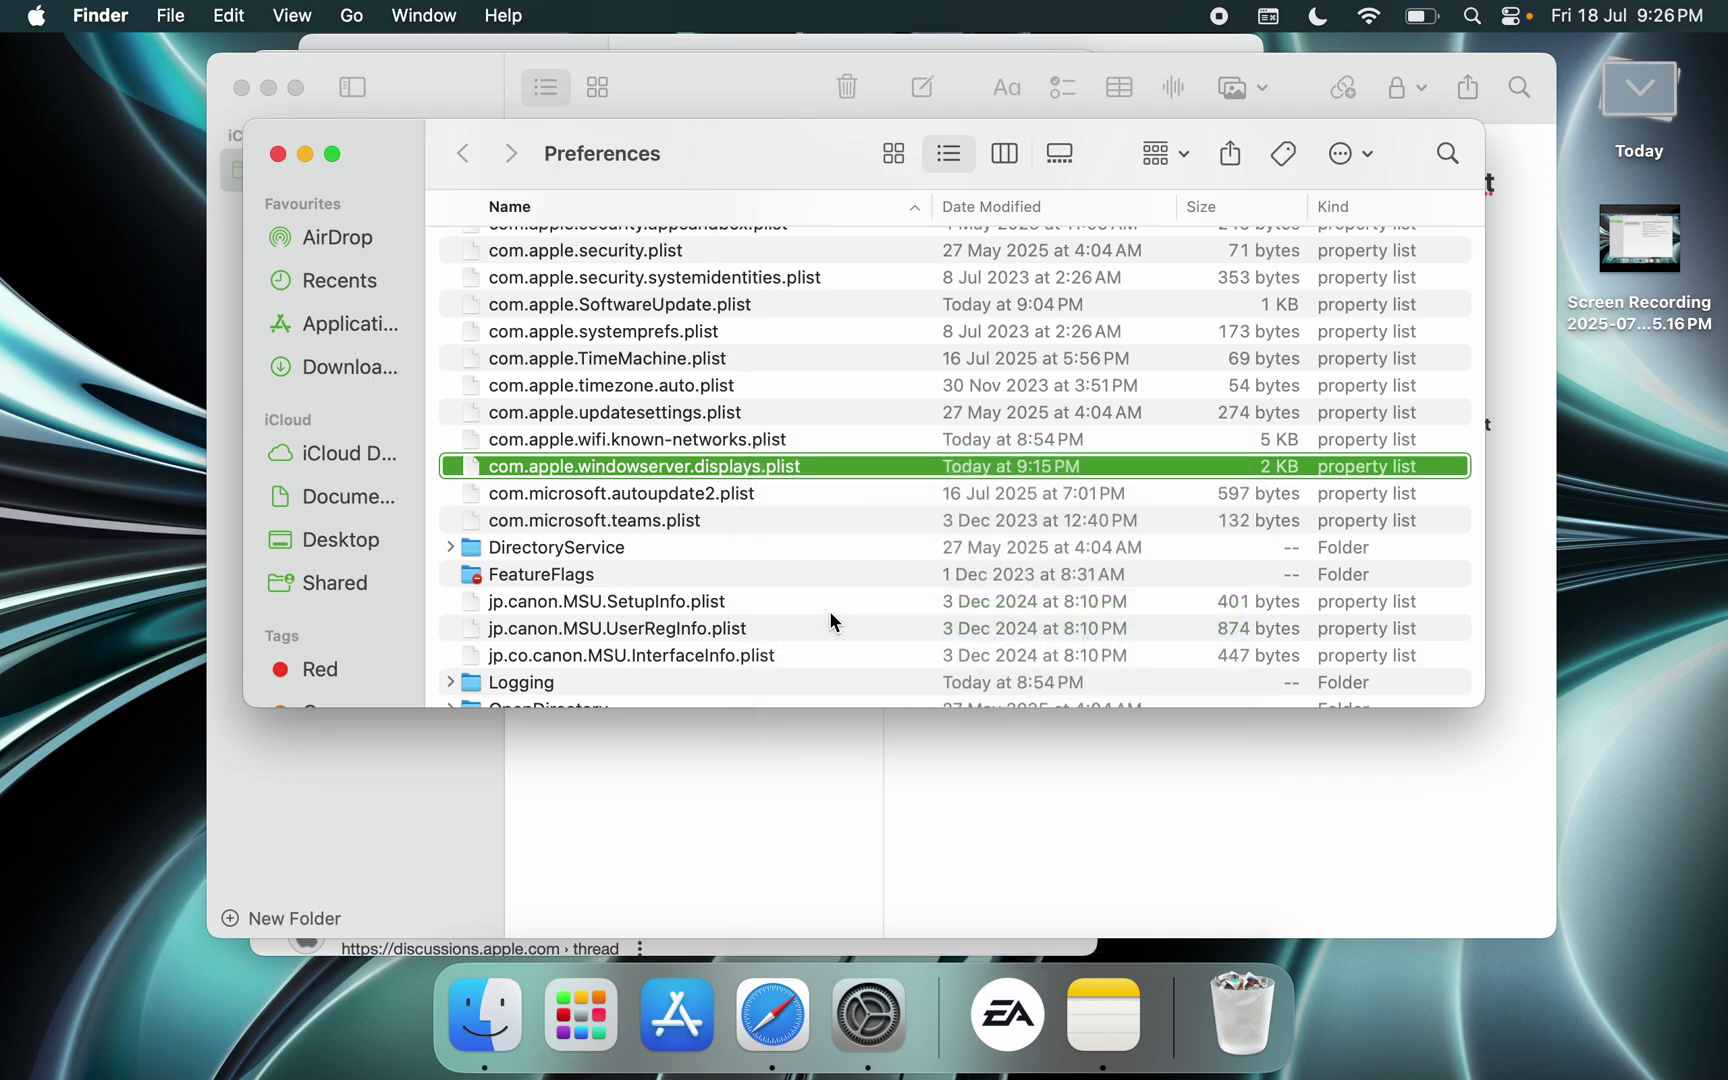
click(801, 463)
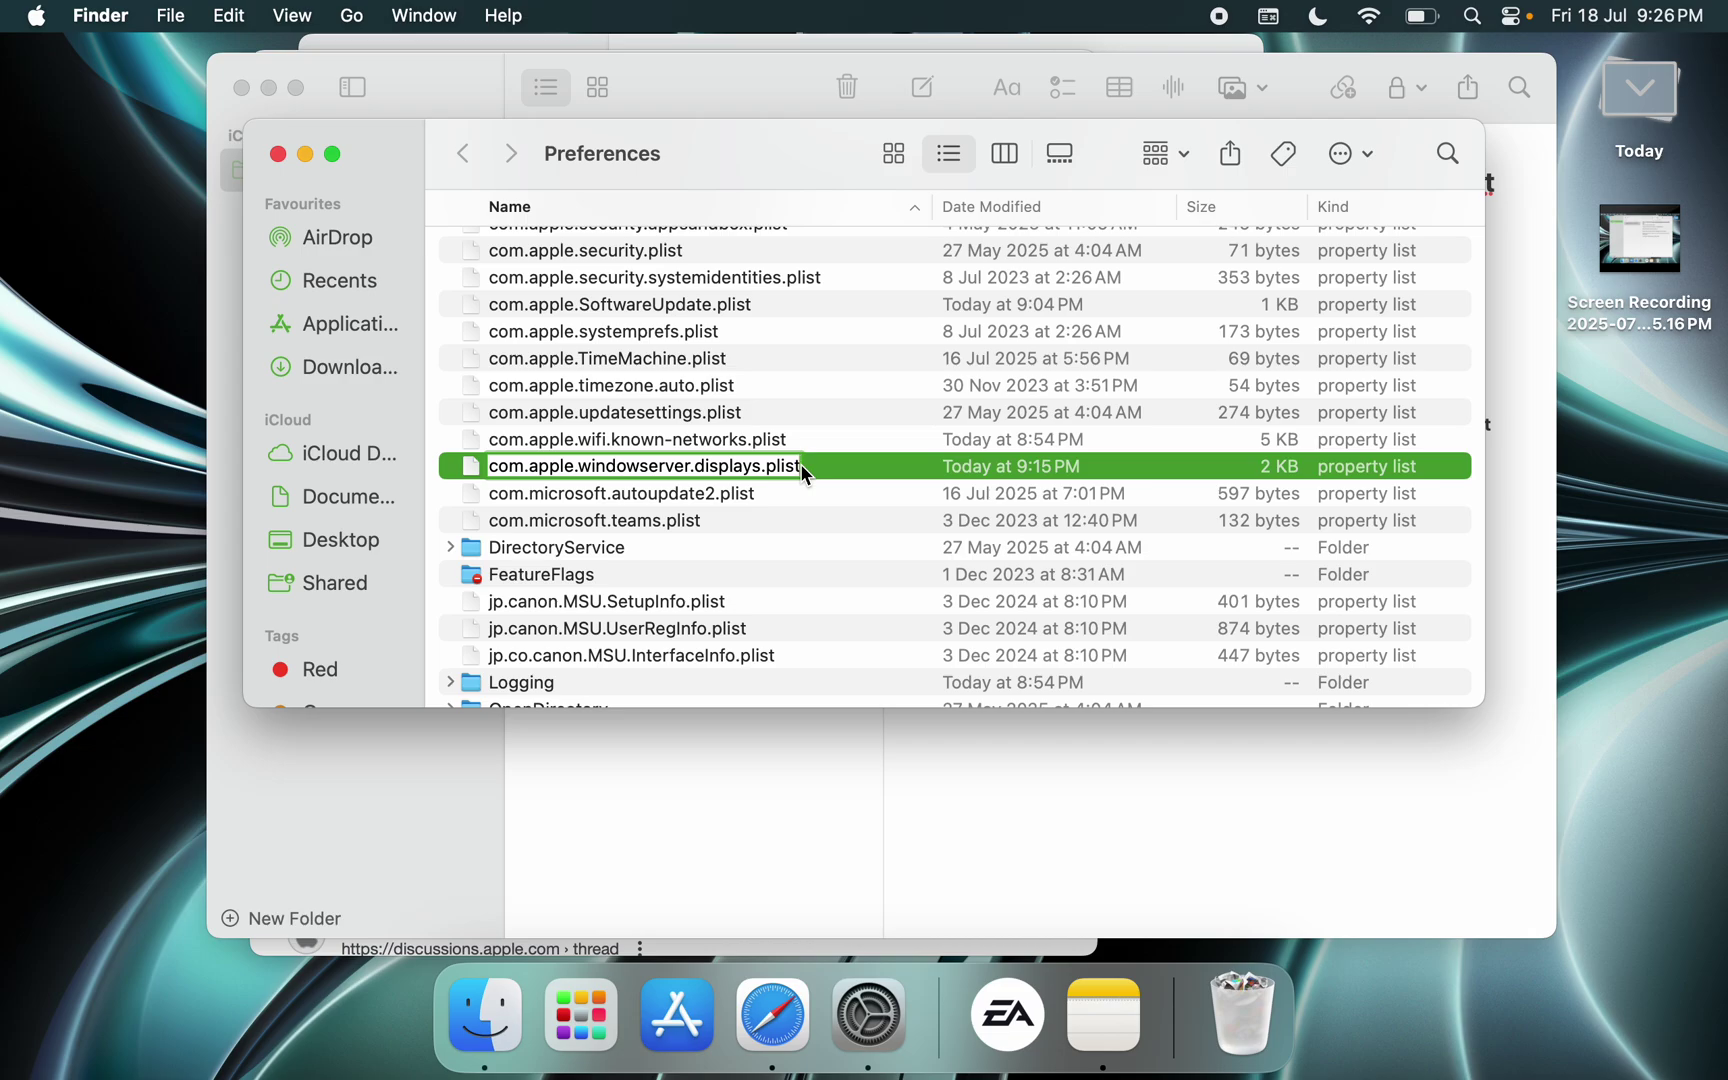
text(.old)
key(Return)
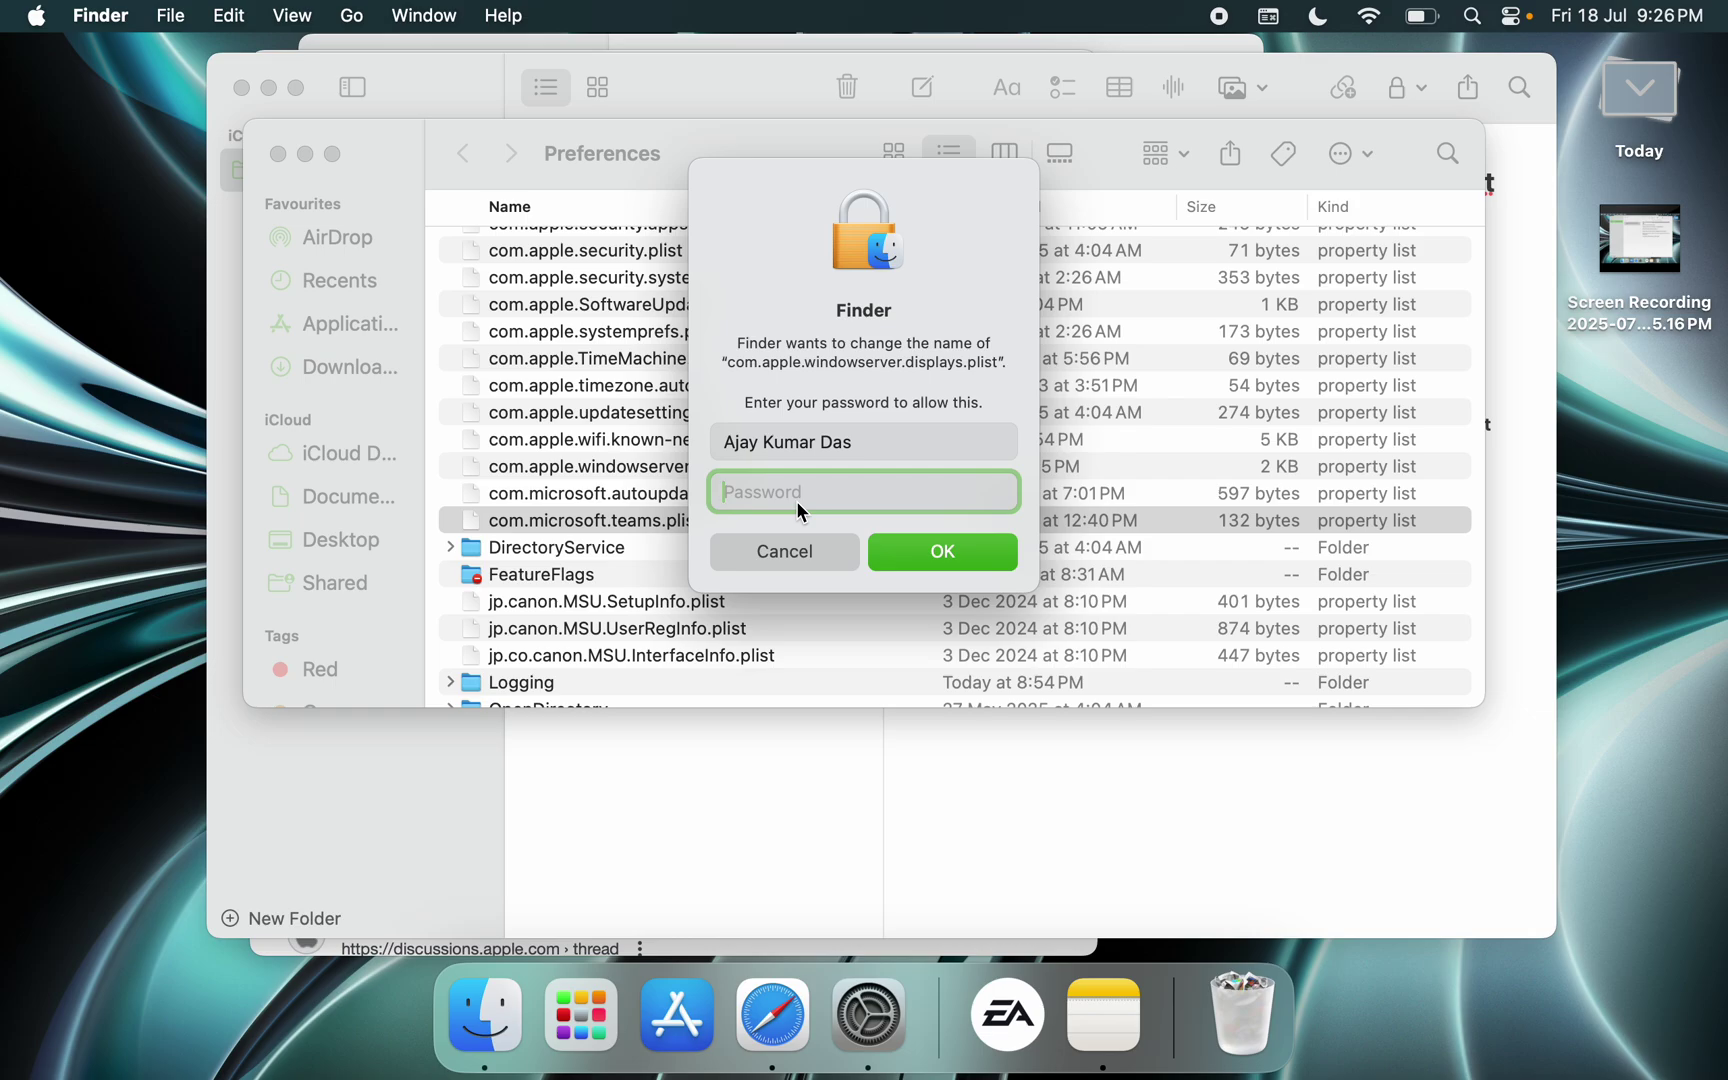
text(••••)
key(Return)
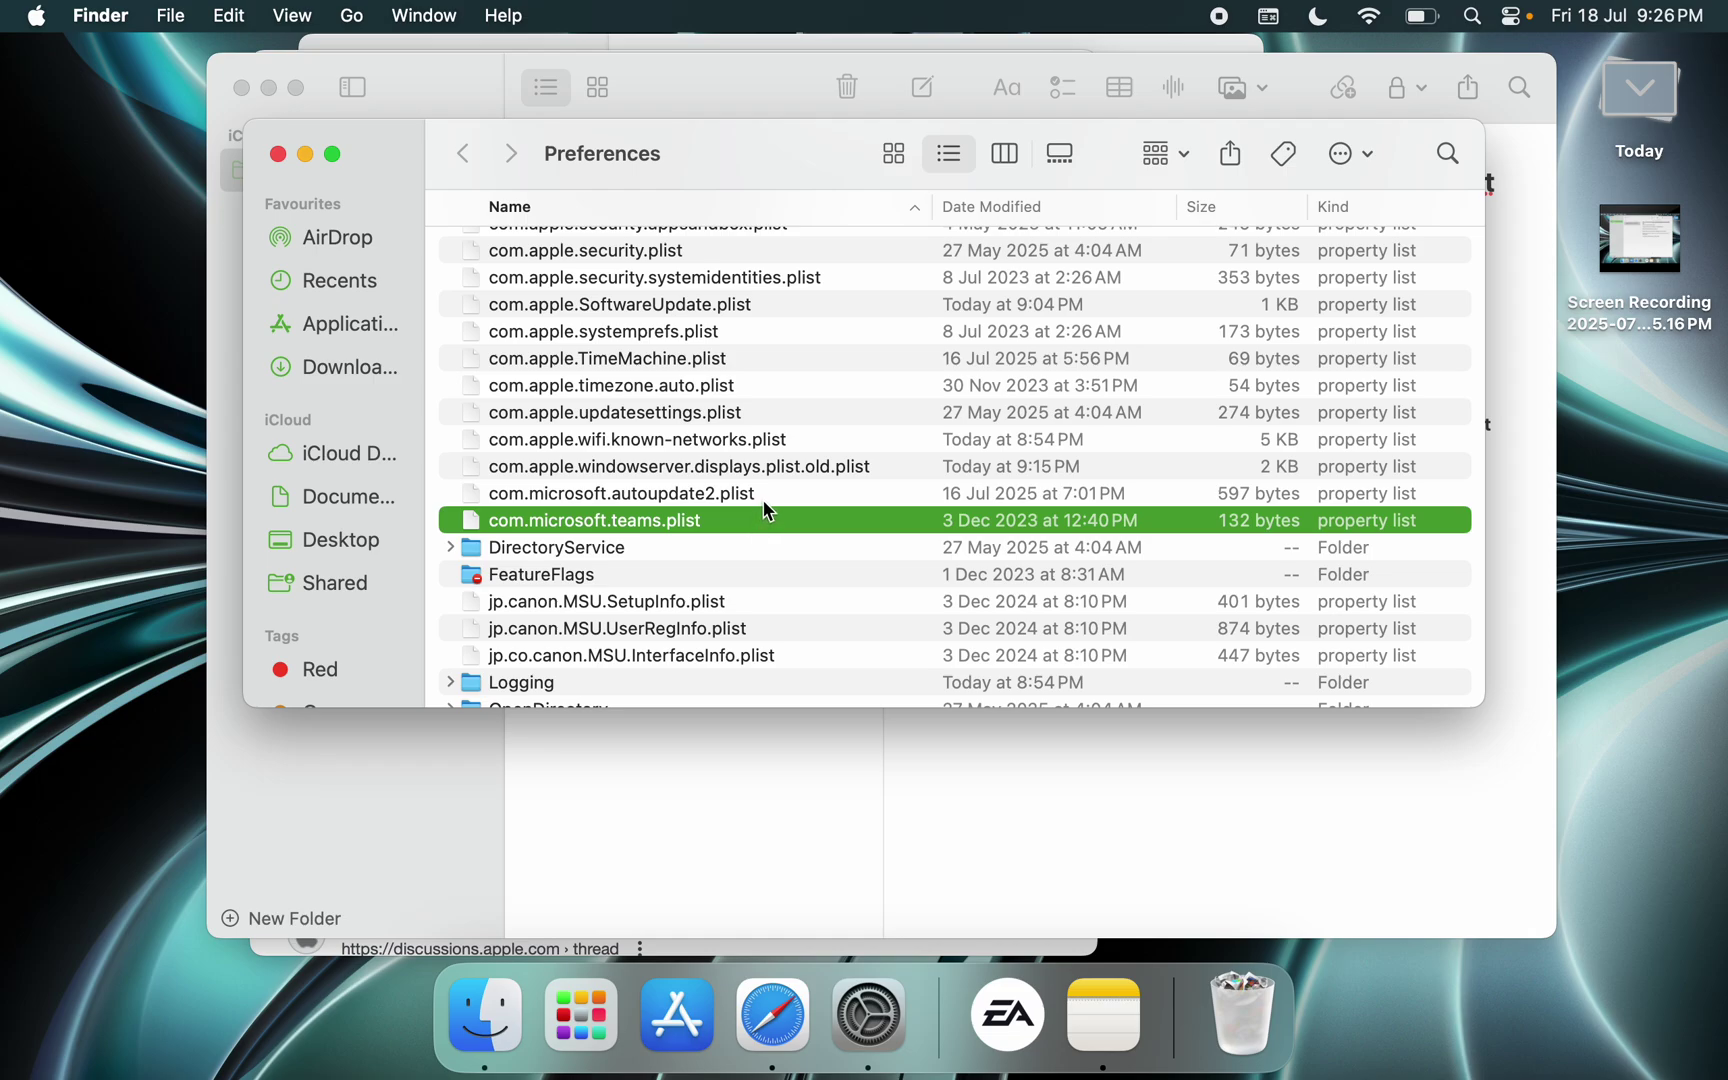
Step: Check the Apple menu and the renamed .old.plist's actions, then open the Bin from the Dock and show its options
click(737, 469)
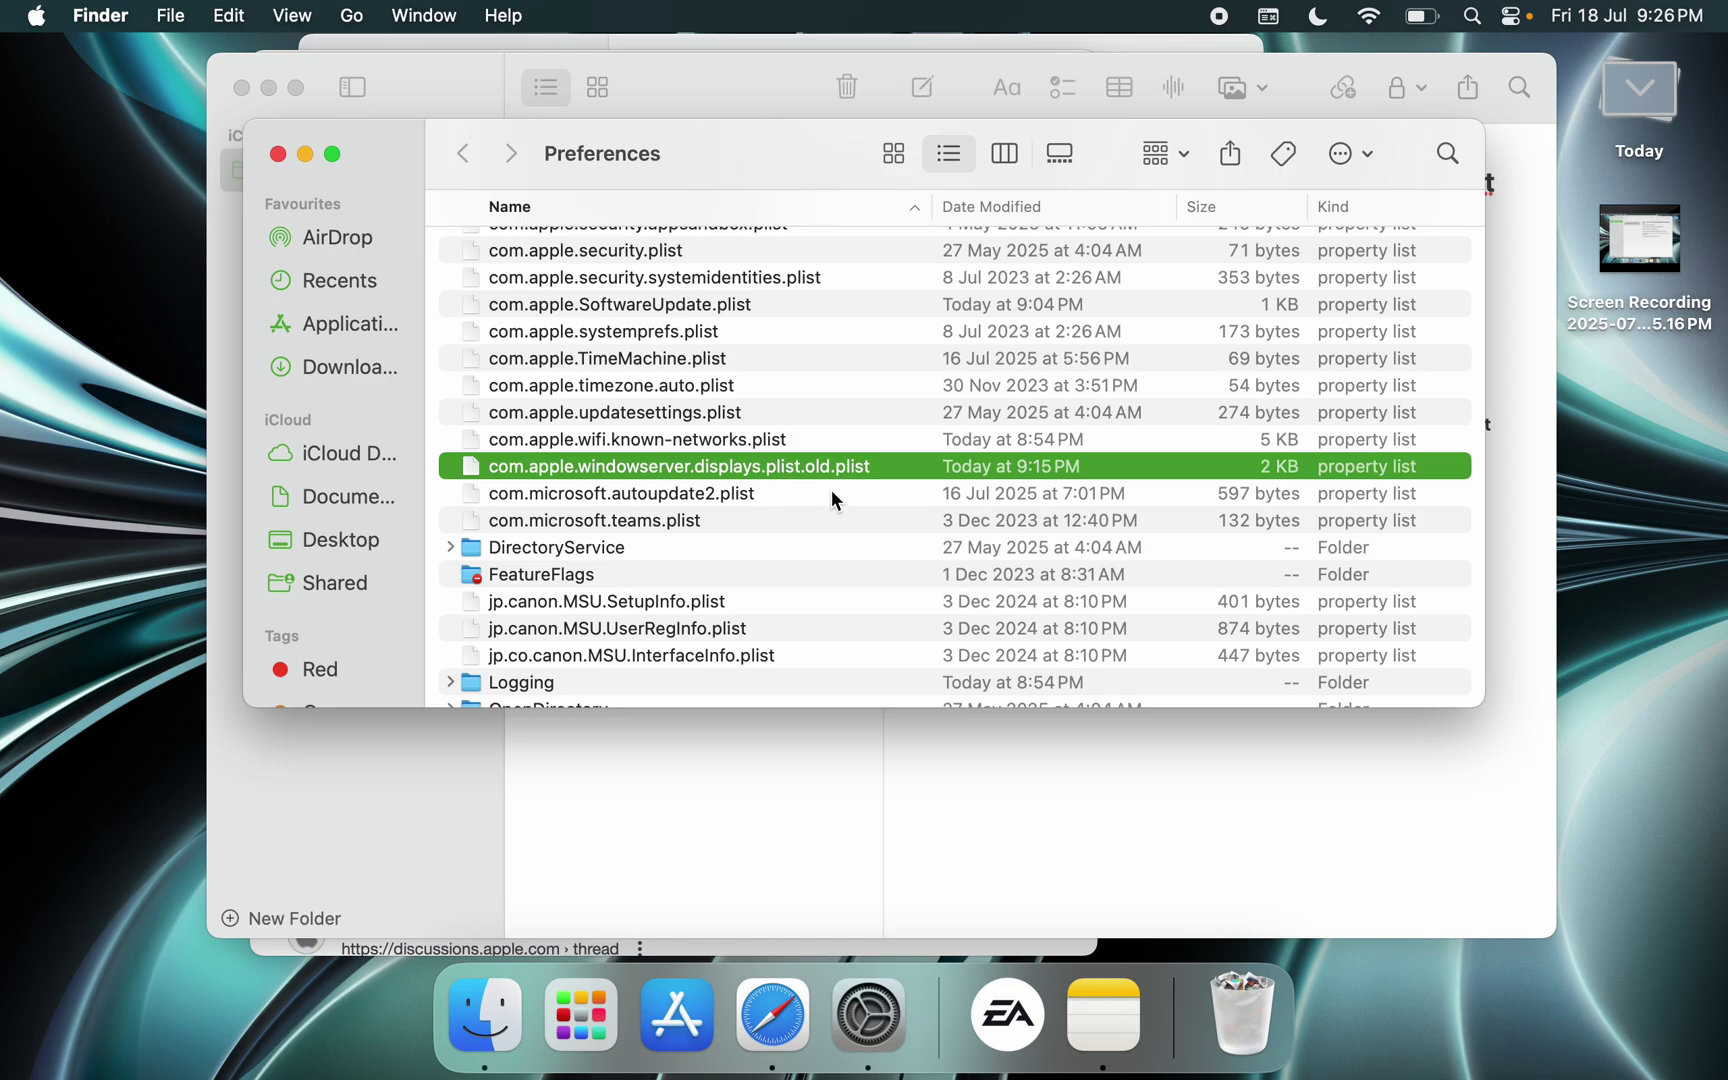
click(45, 16)
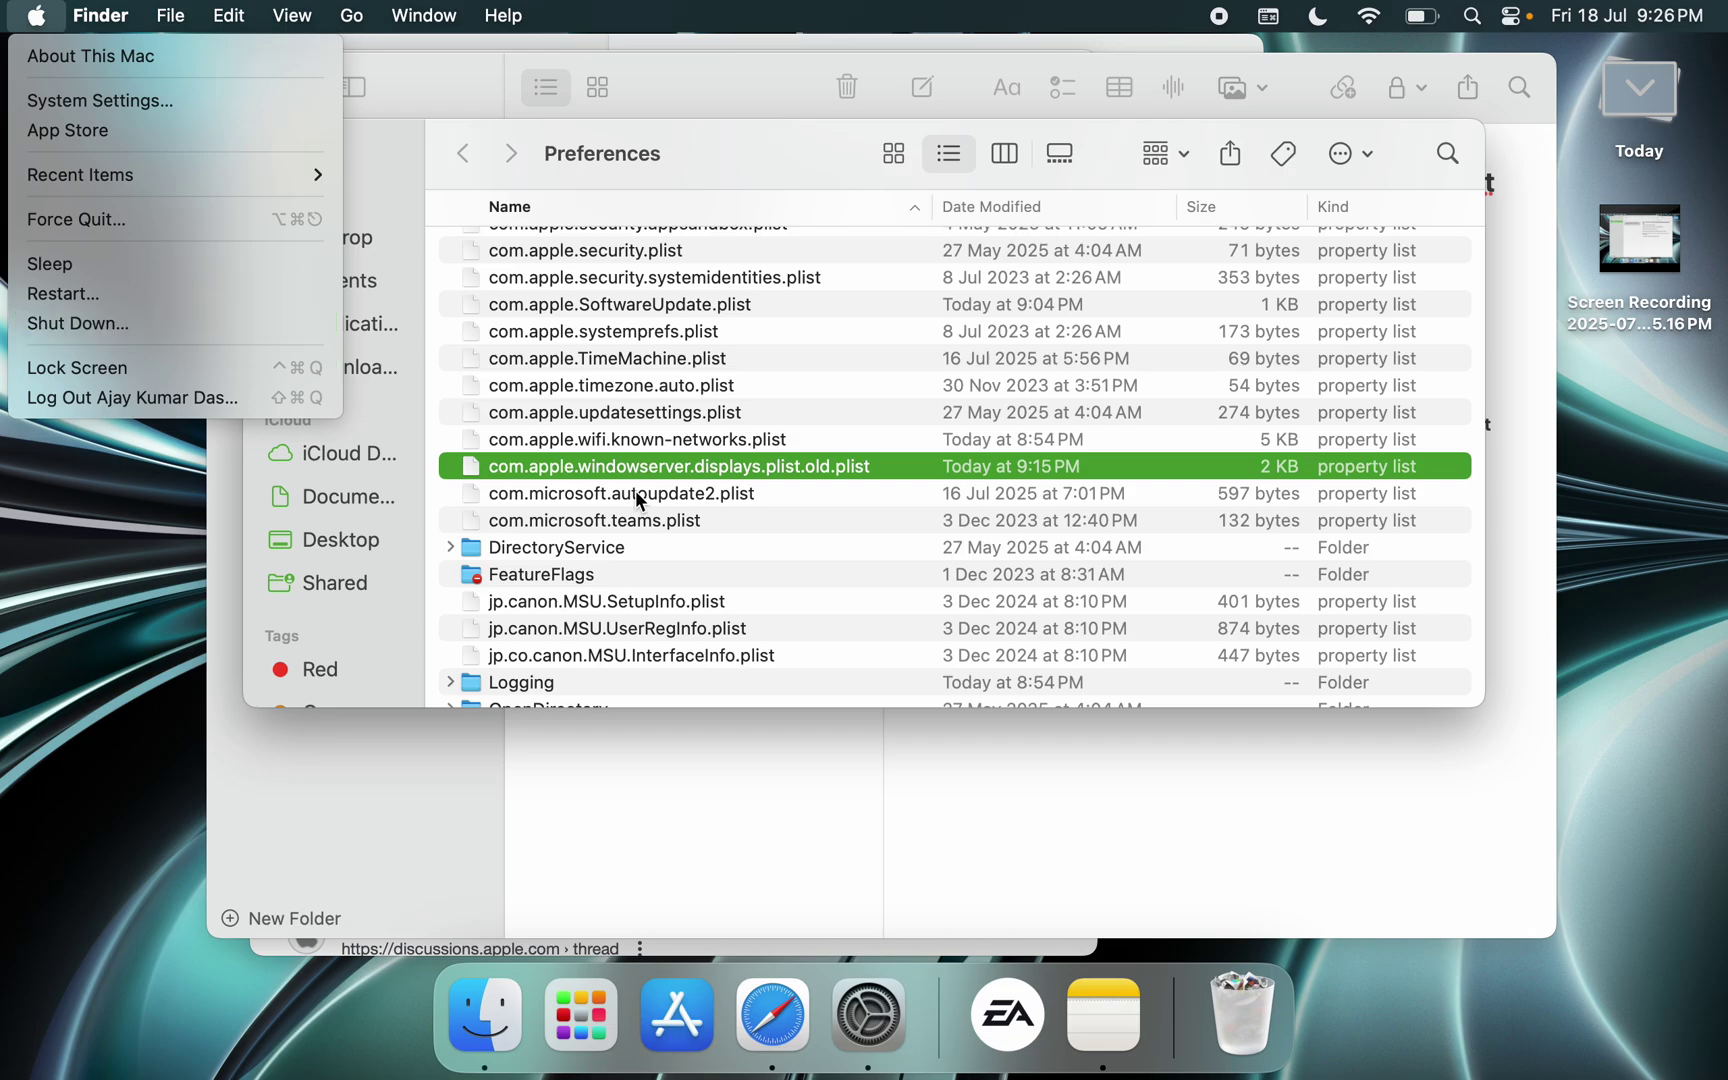
click(721, 483)
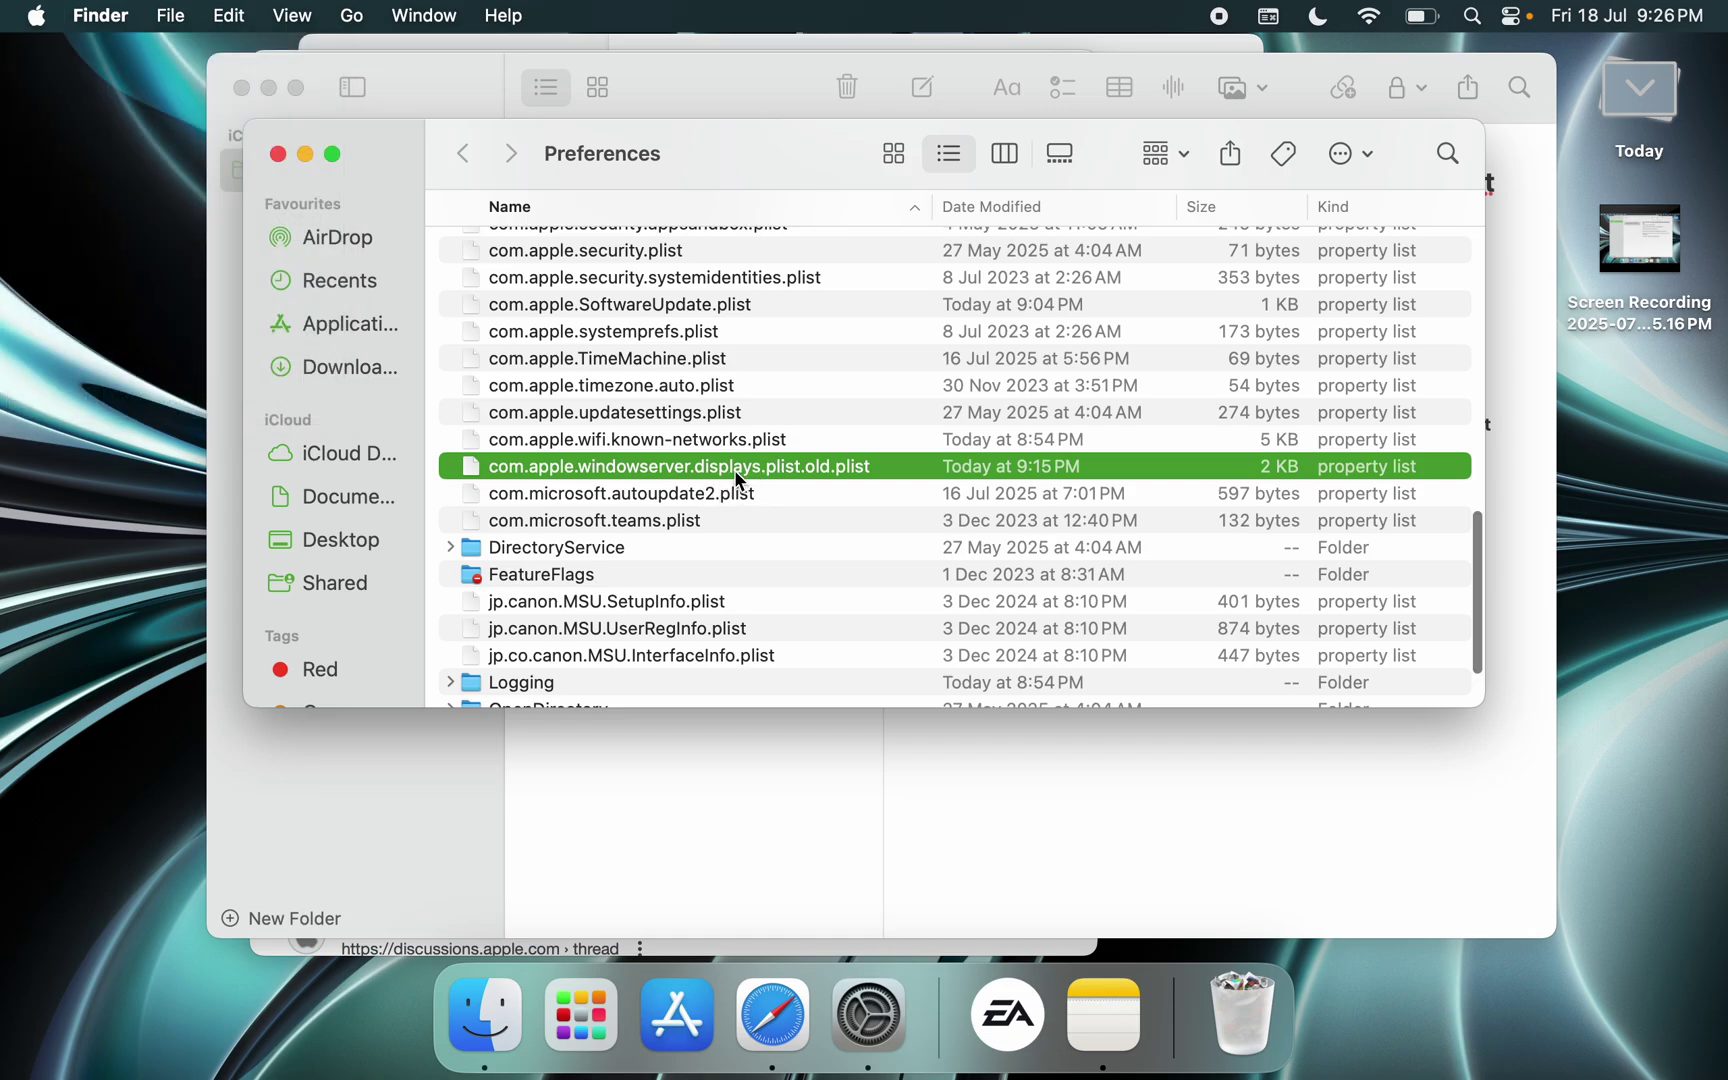
right_click(736, 474)
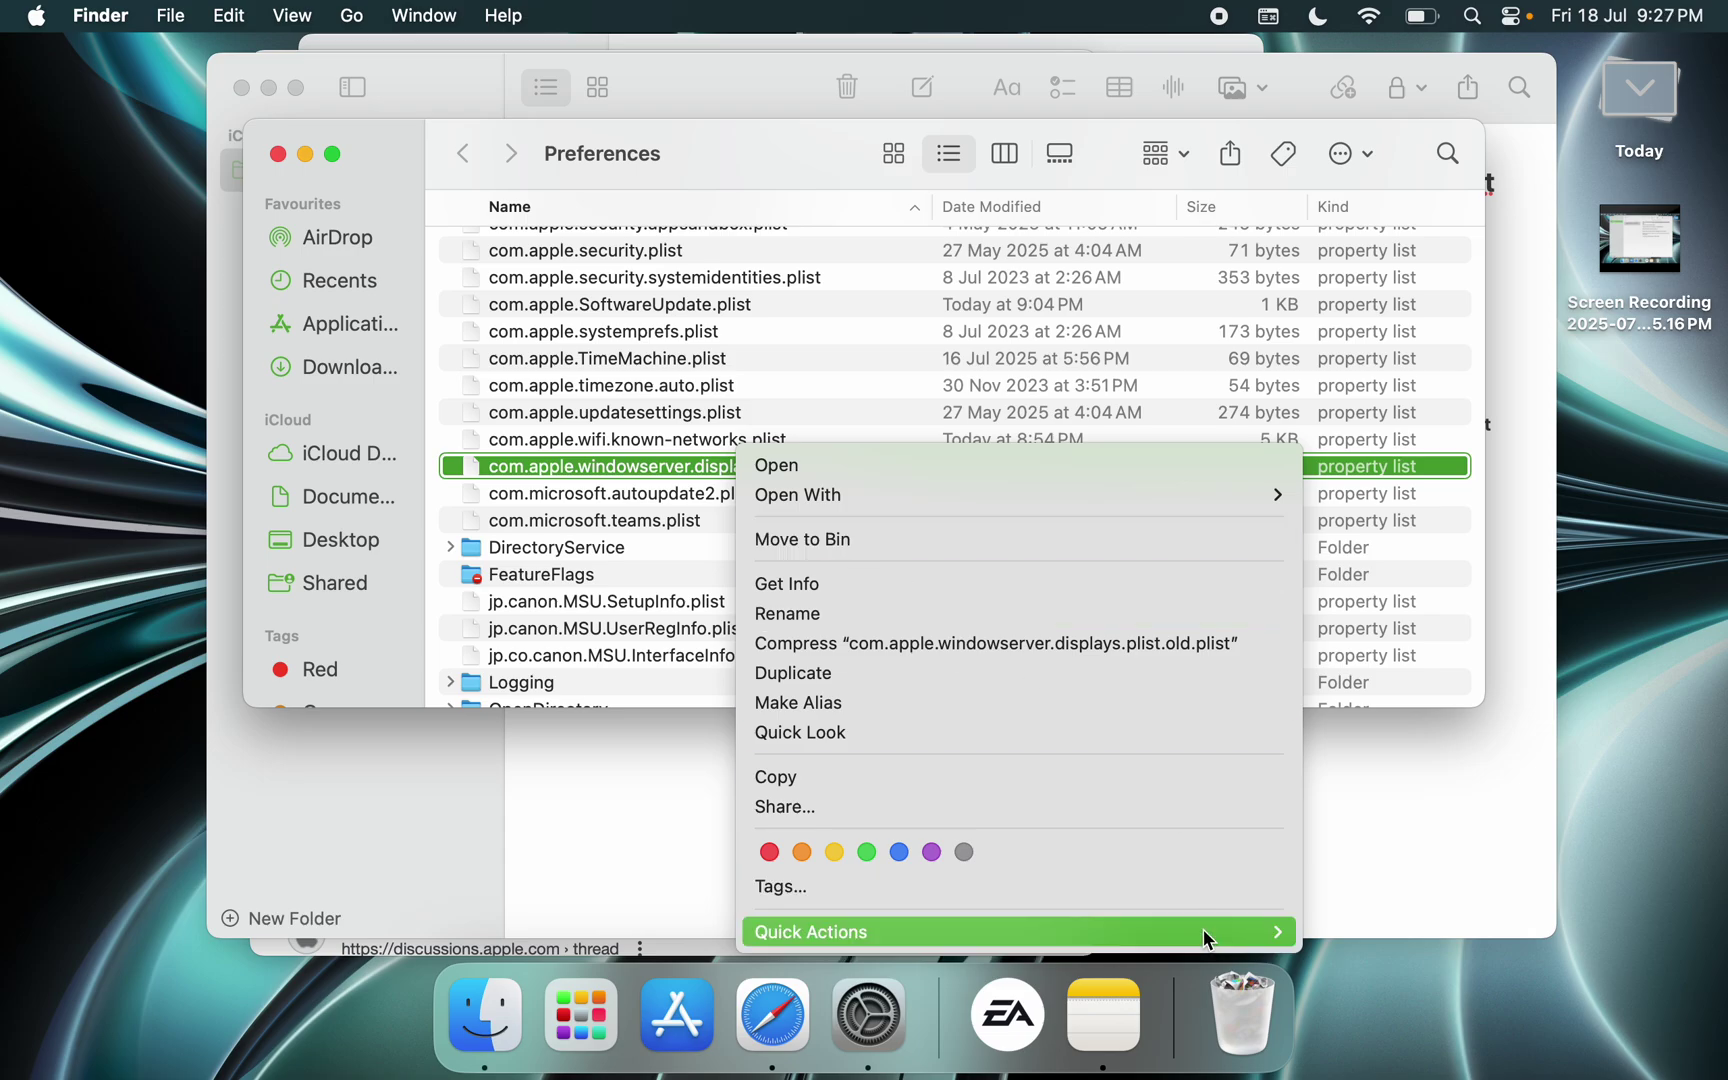
click(1245, 1018)
right_click(1245, 1018)
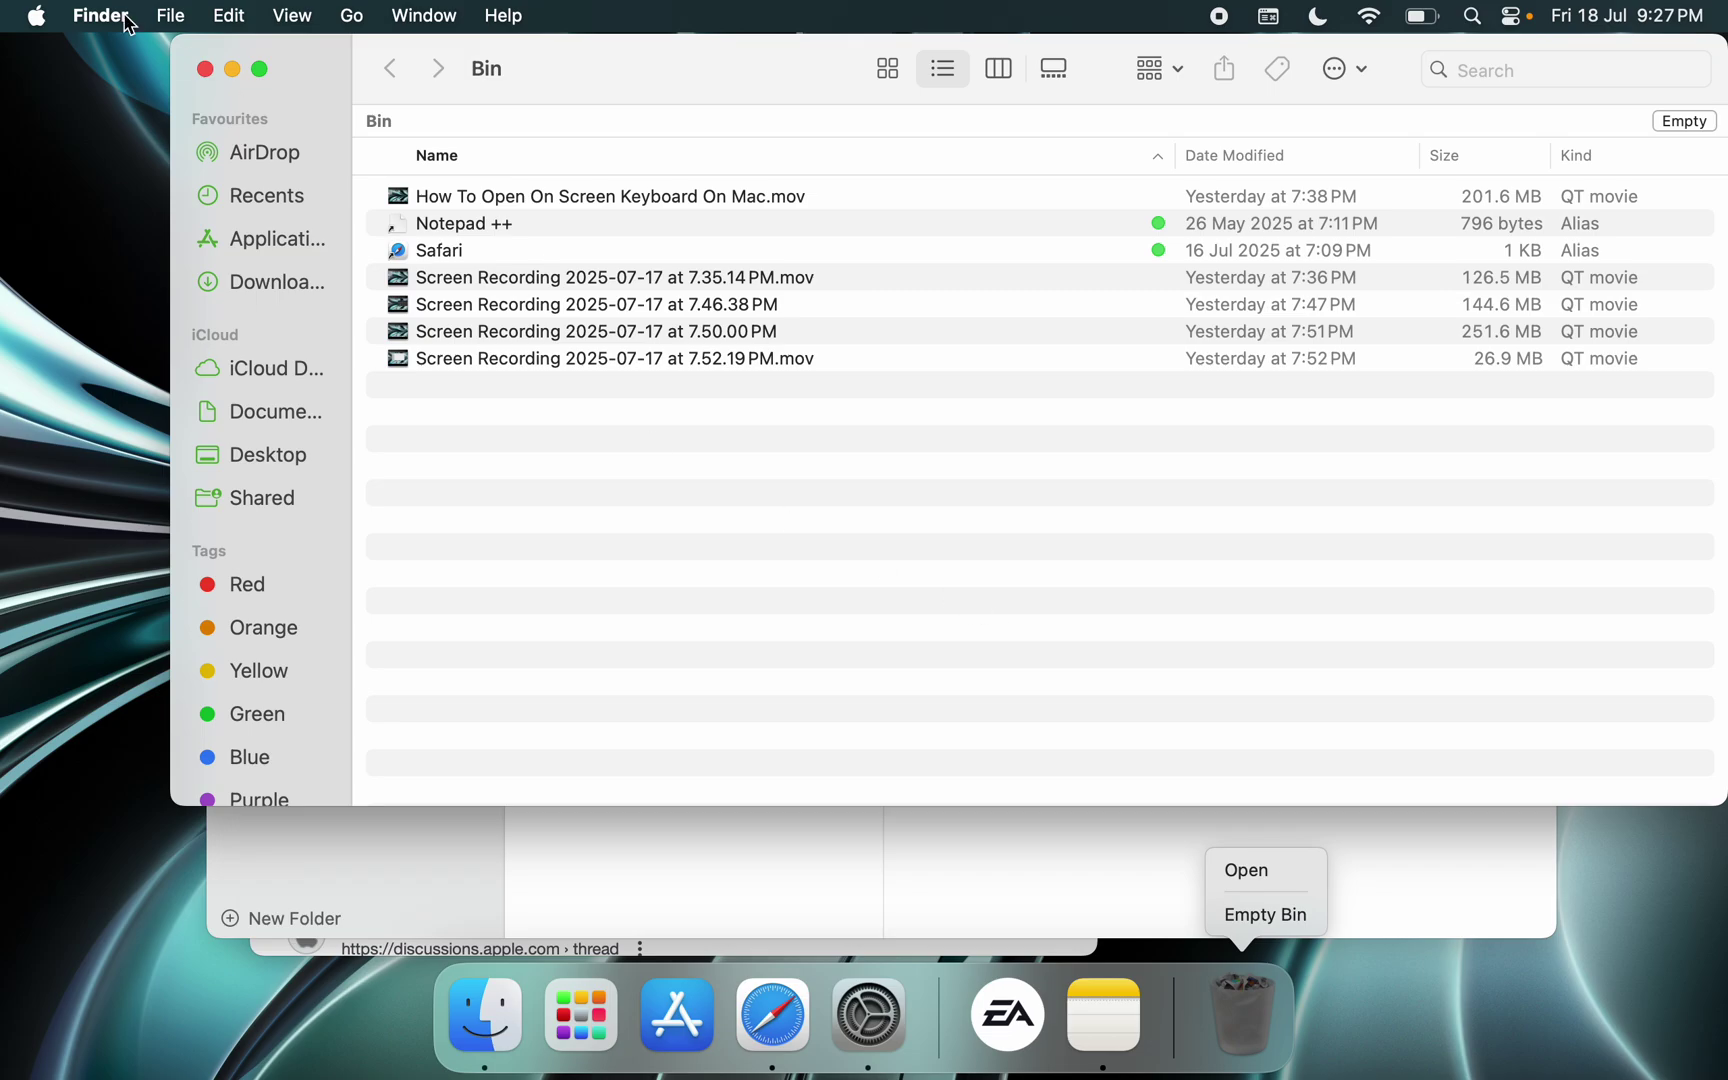
Step: Open and dismiss the Apple menu, then close the Bin window
click(50, 16)
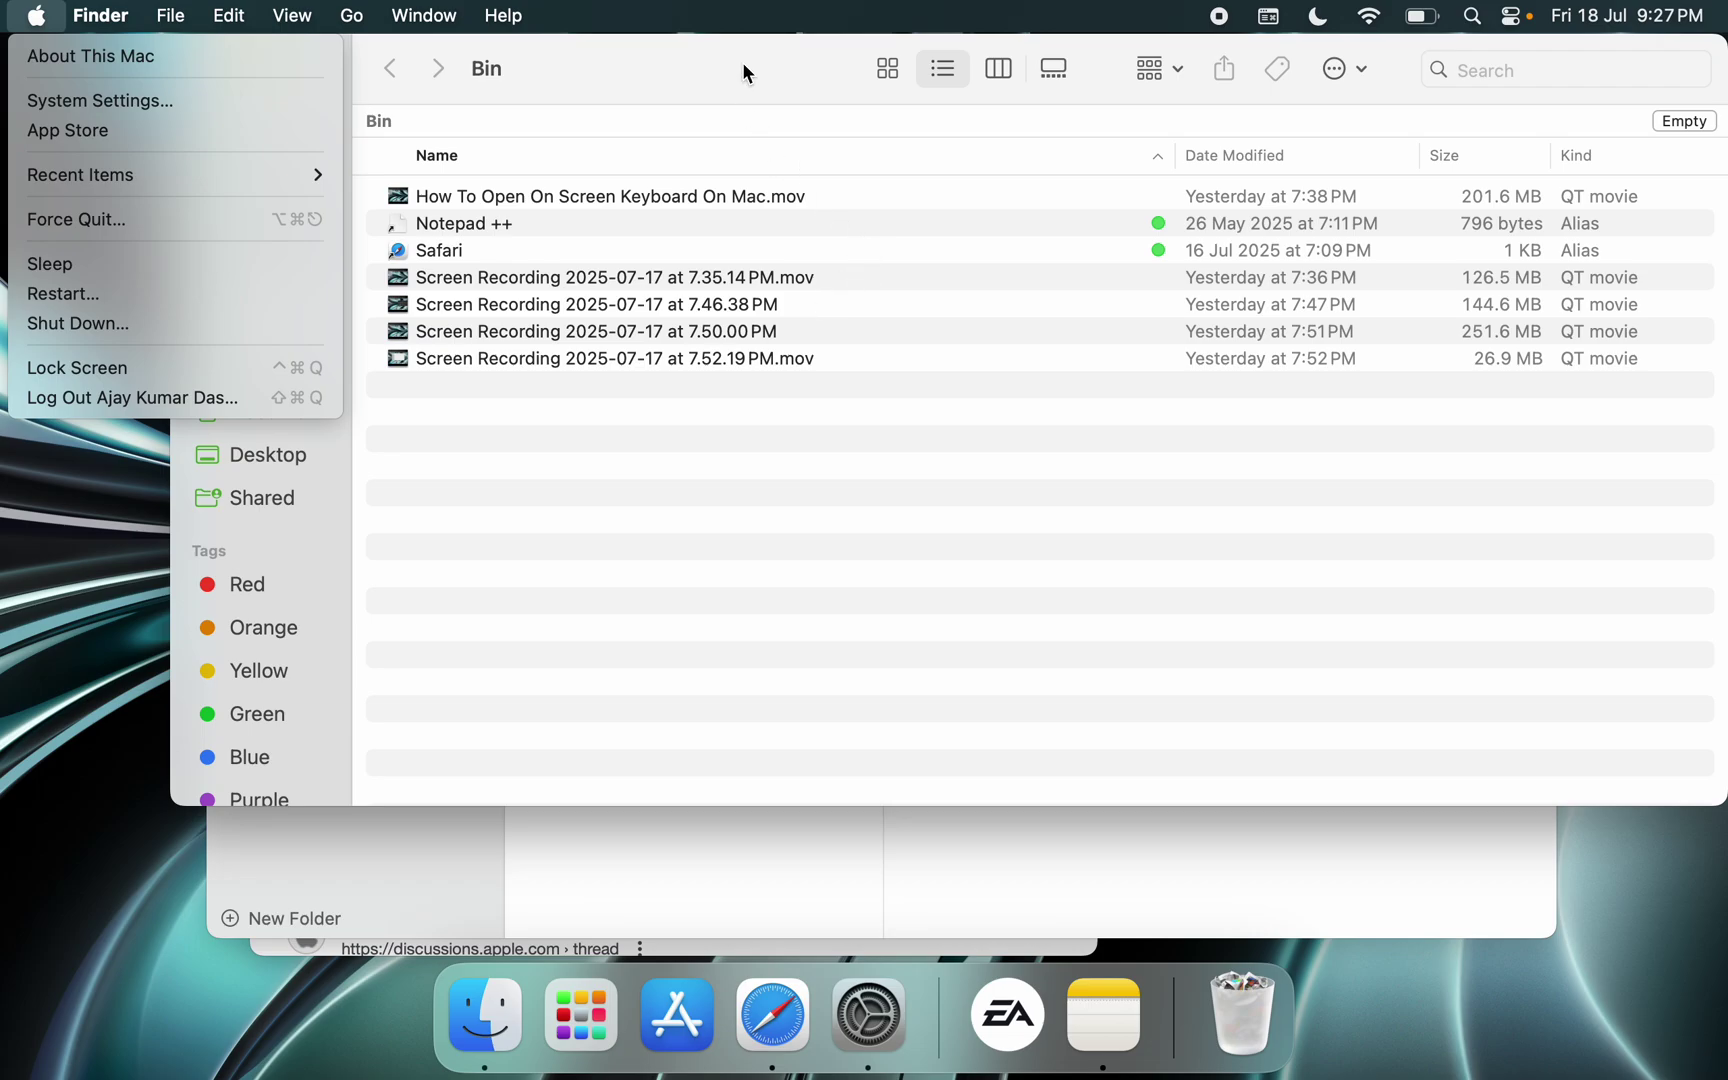
click(705, 68)
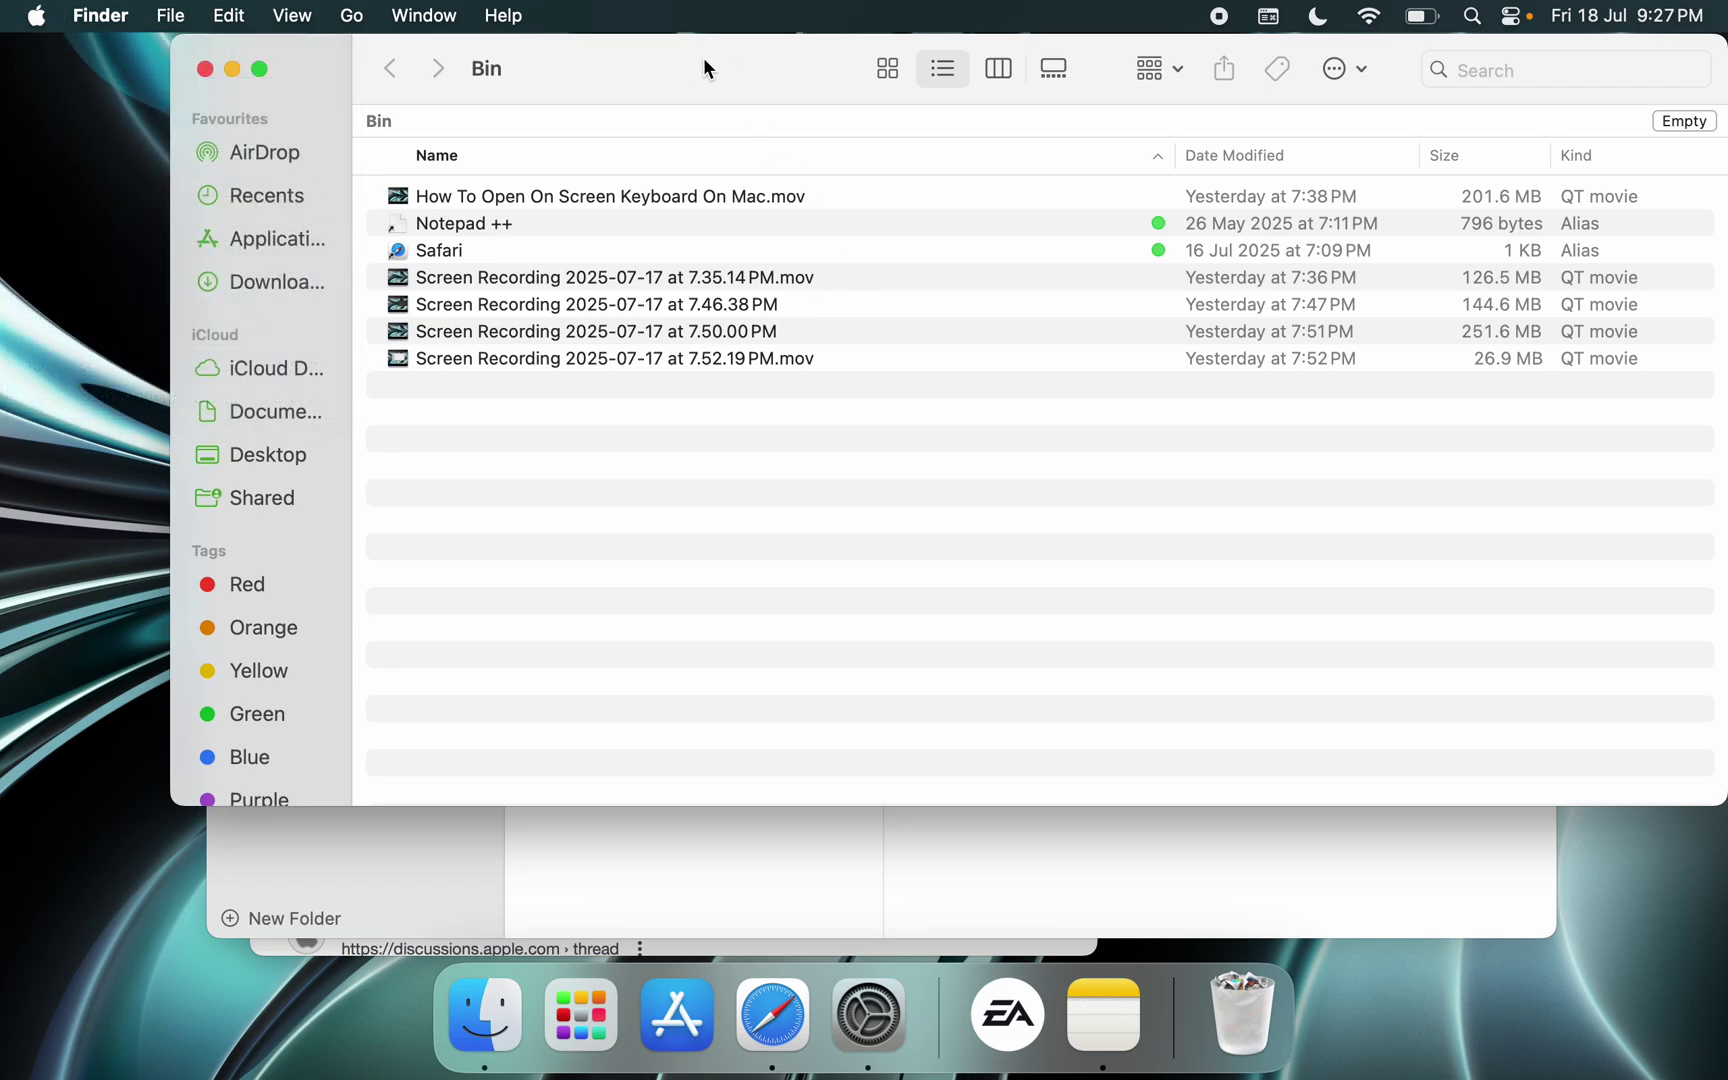
click(206, 69)
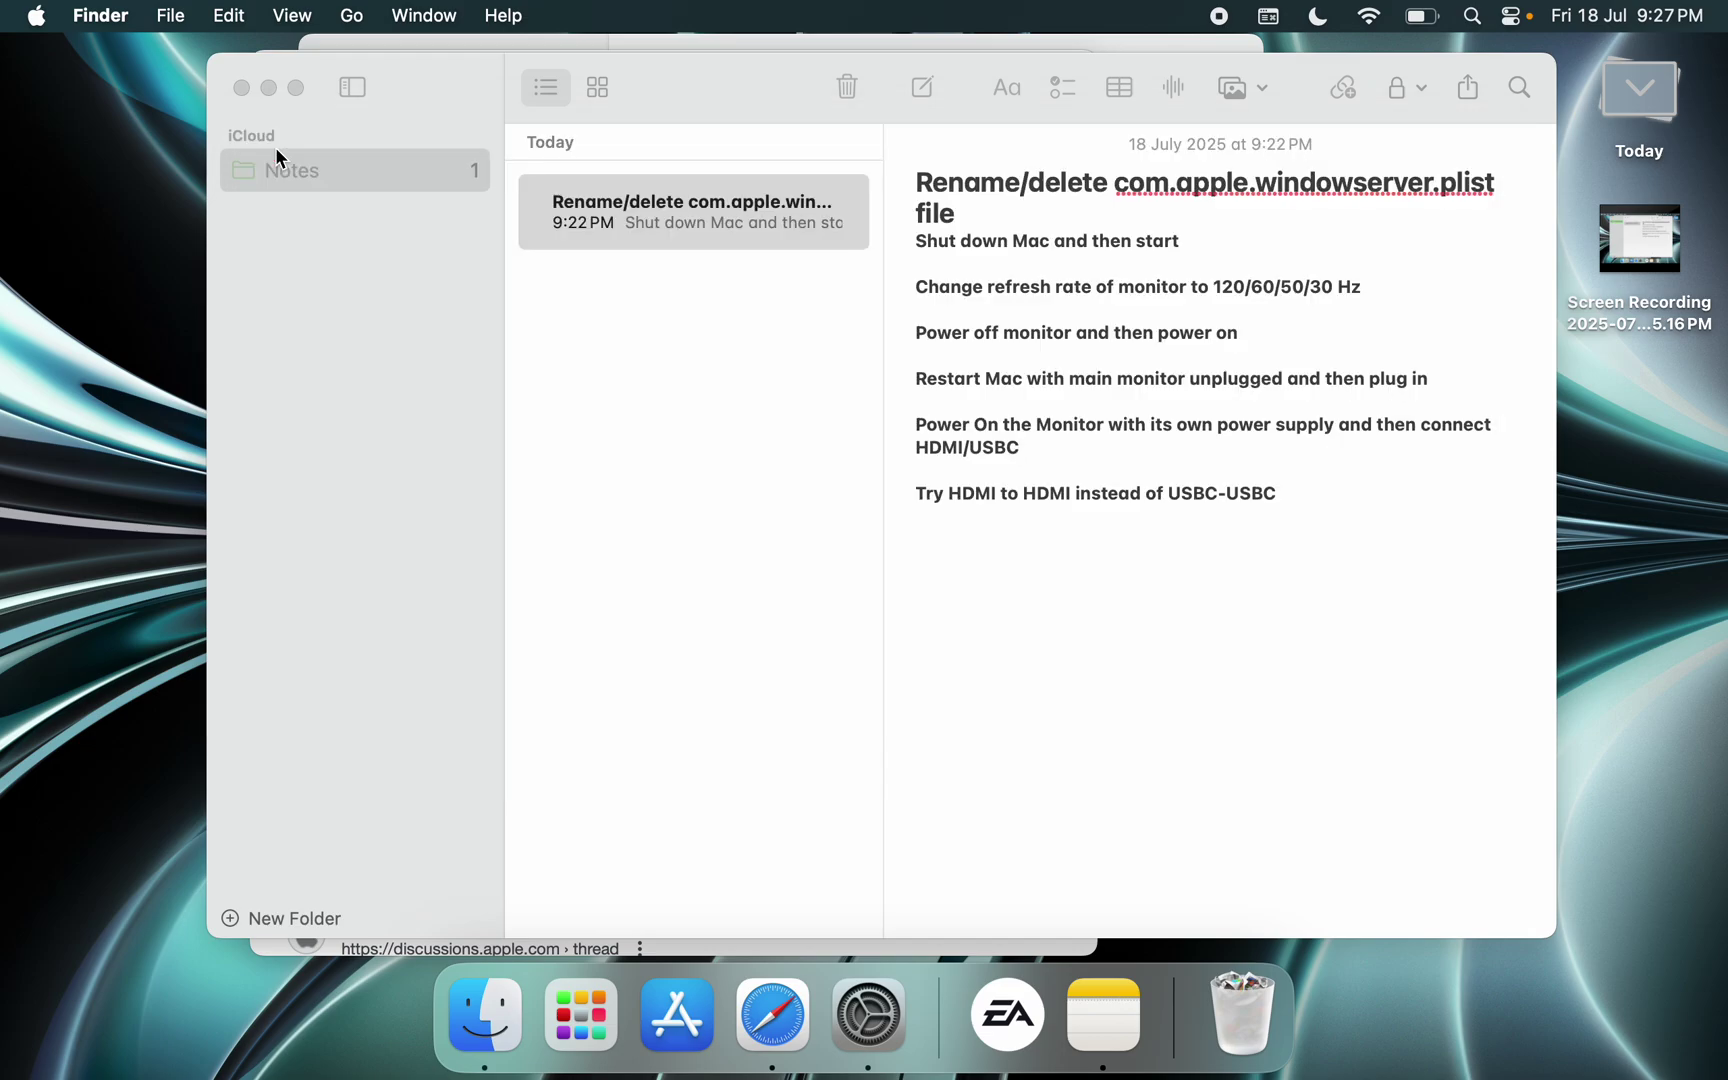
Step: Close the Preferences window, return to the note, and select '120/60/50/30 Hz' in the refresh-rate step
click(277, 153)
click(945, 252)
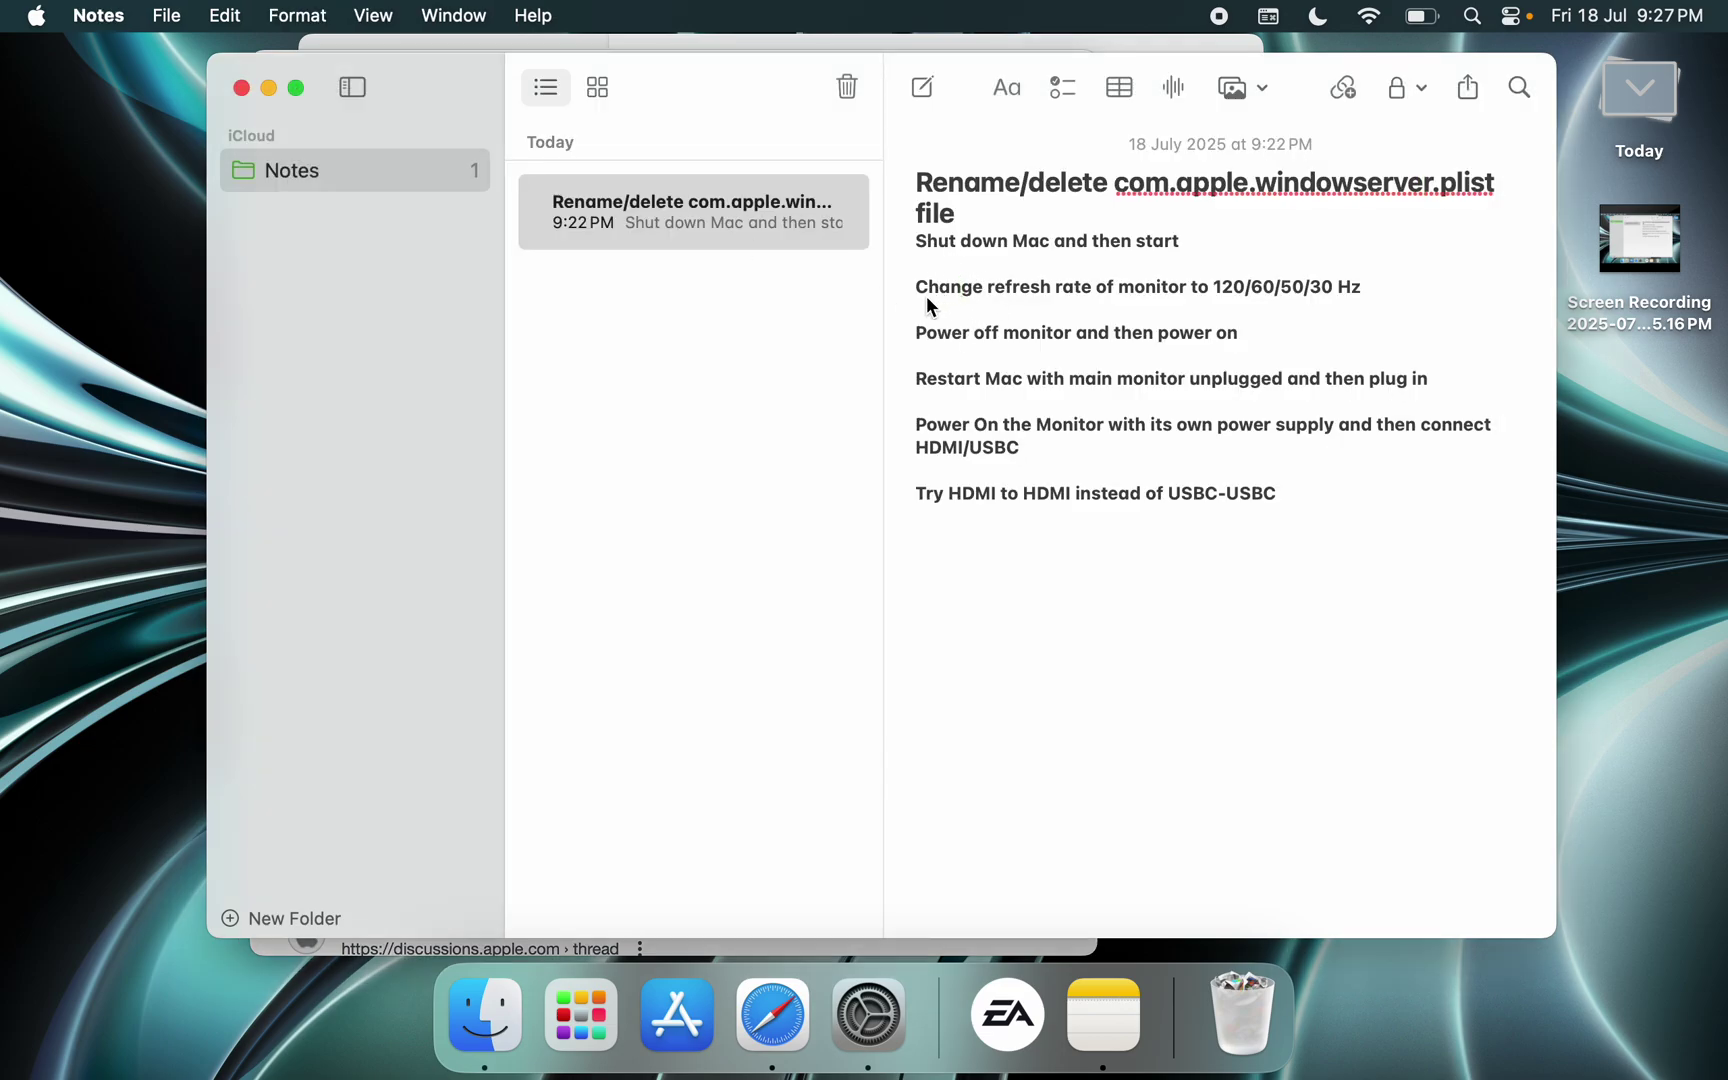
click(927, 294)
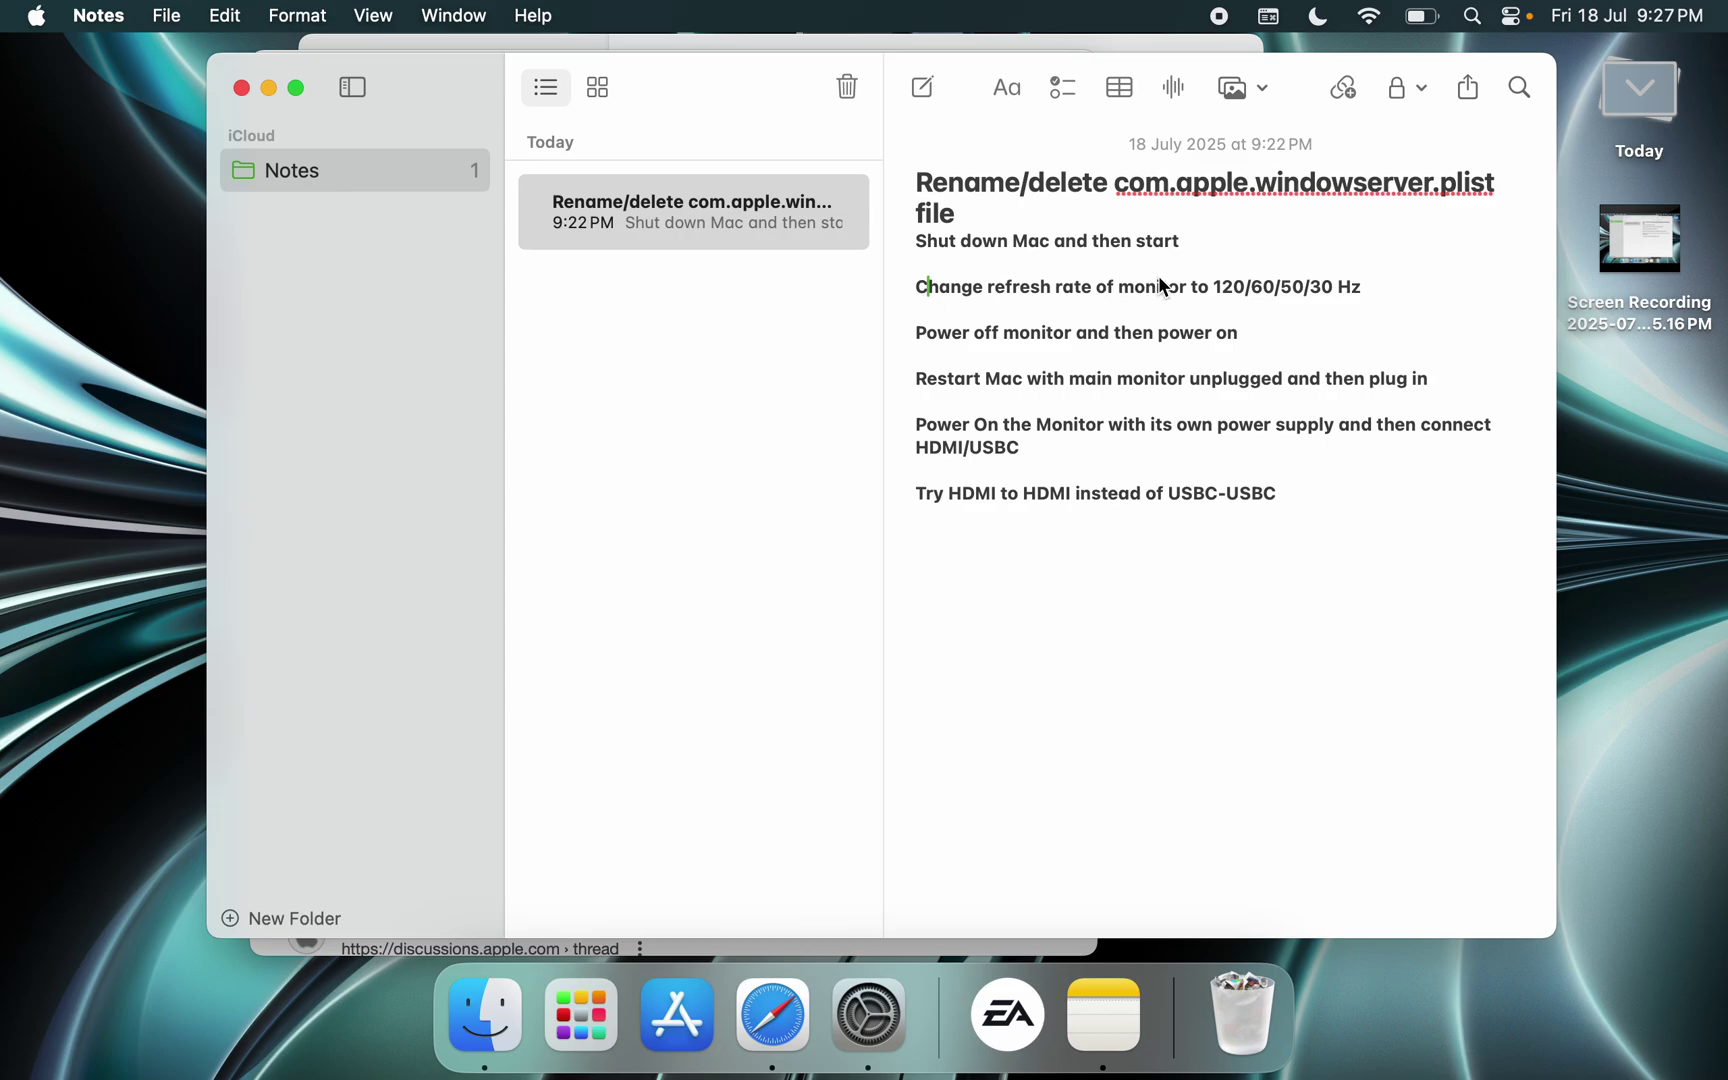
click(1216, 286)
double_click(1226, 289)
drag(1378, 287, 1218, 290)
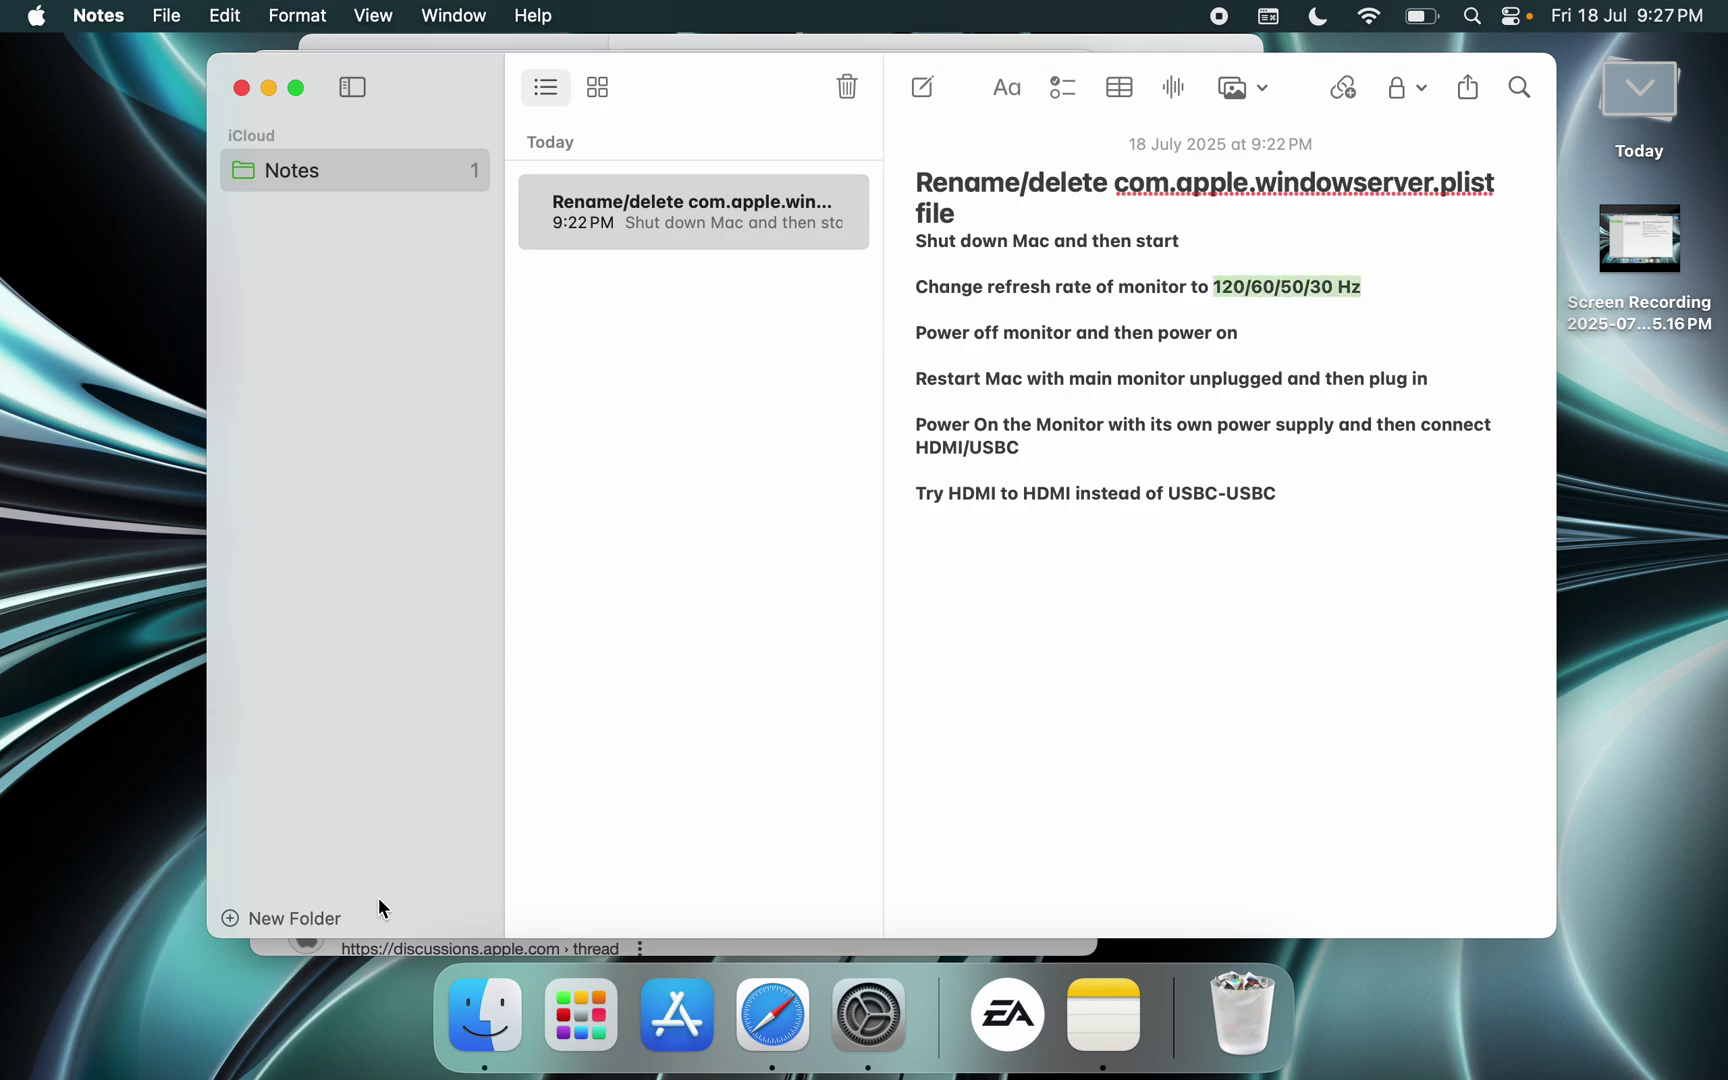
Step: Open System Settings on the Built-in Display's Displays page and scroll through its options
click(869, 1015)
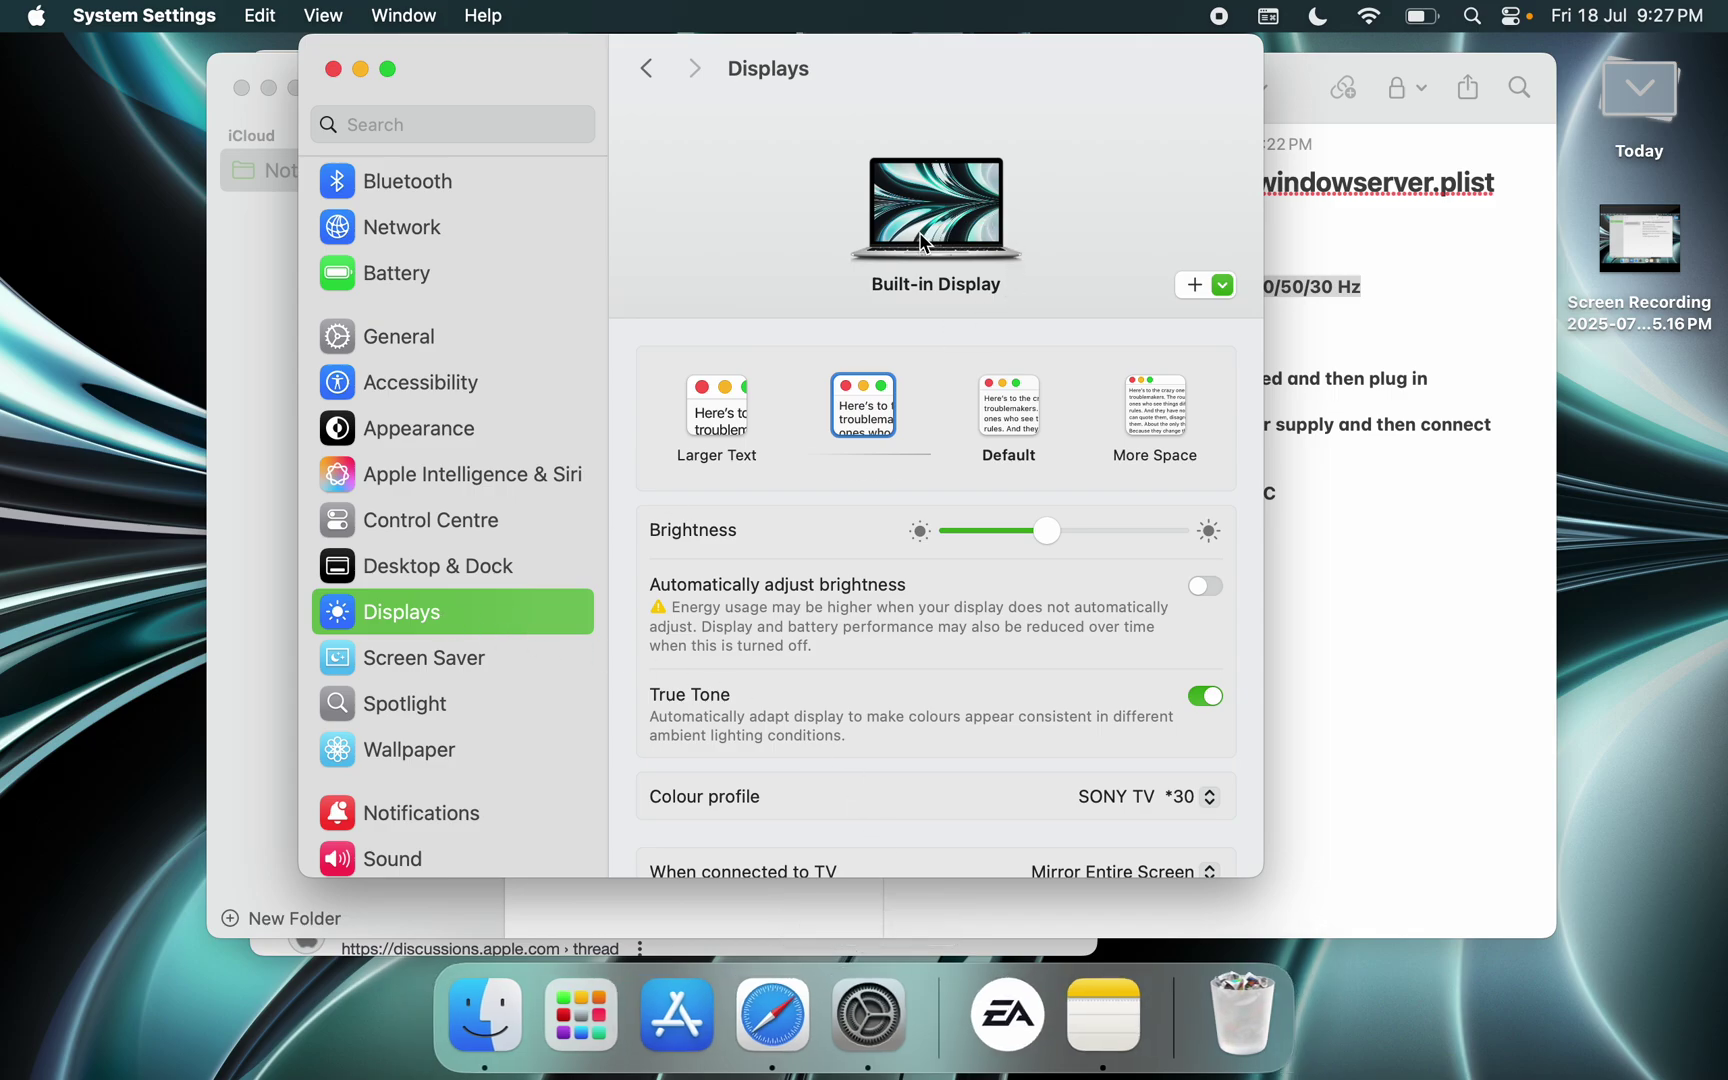
scroll(976, 660, down, 3)
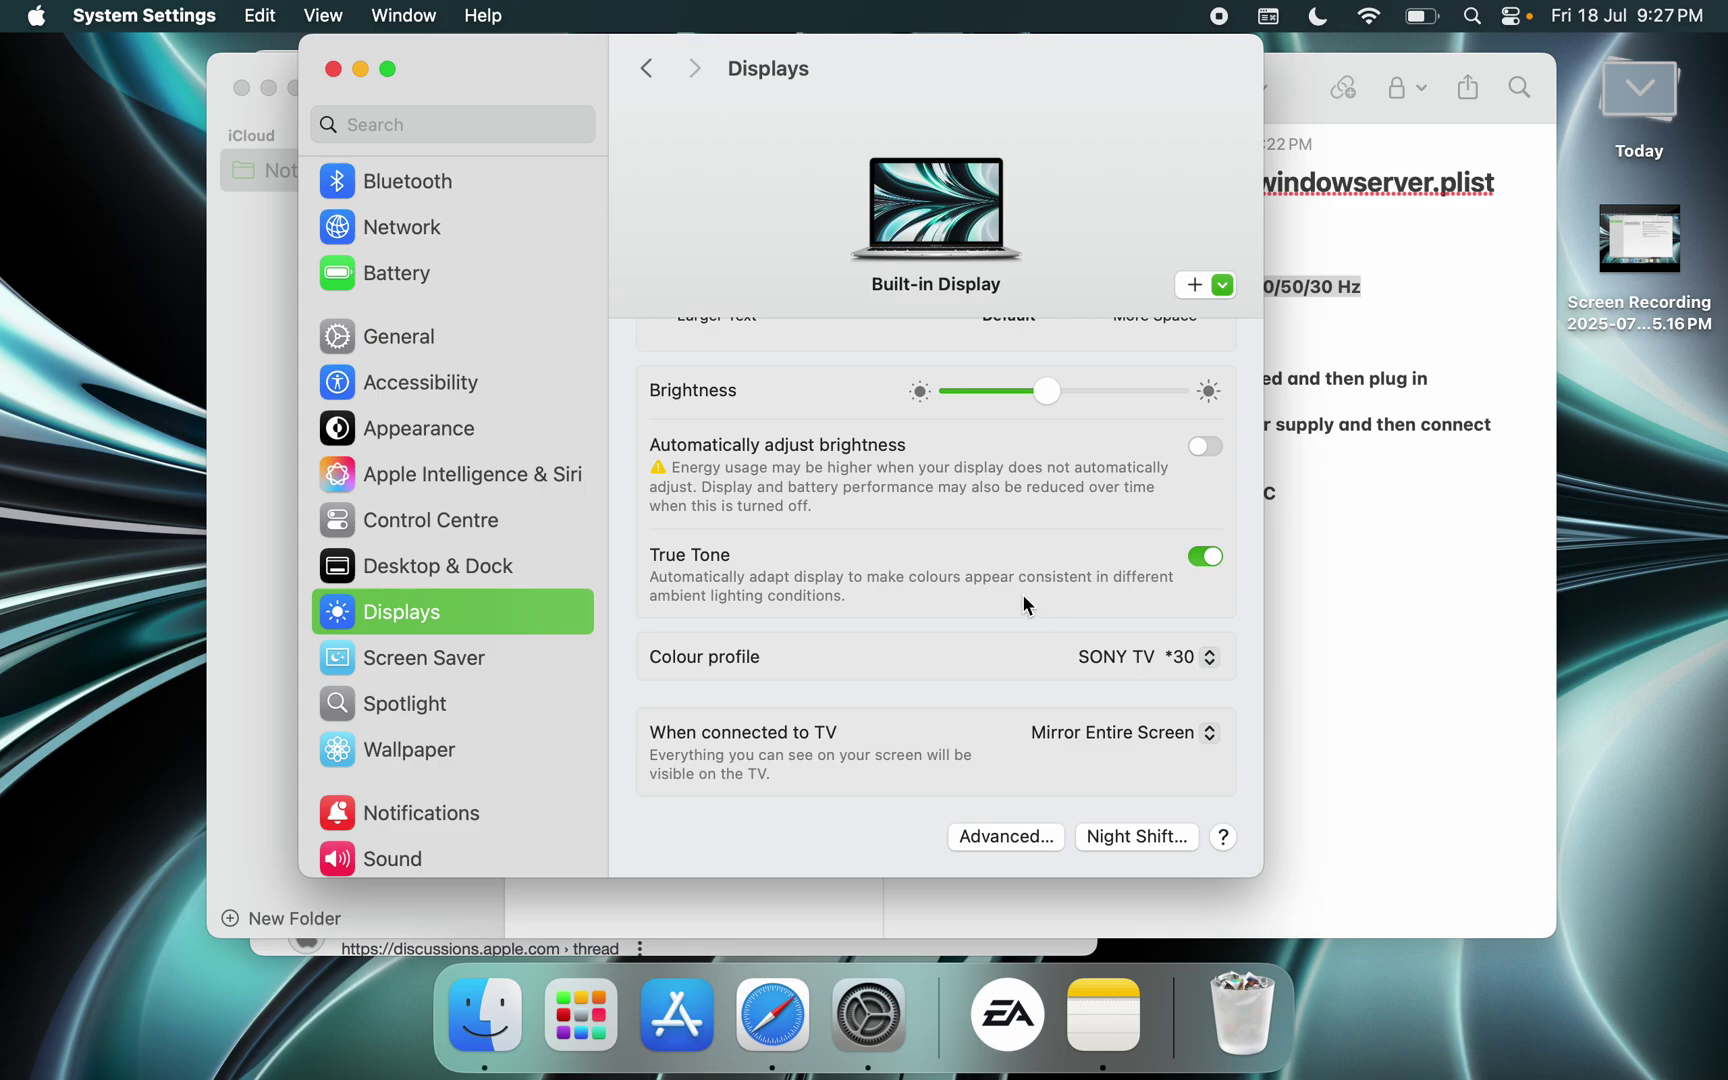
click(1301, 330)
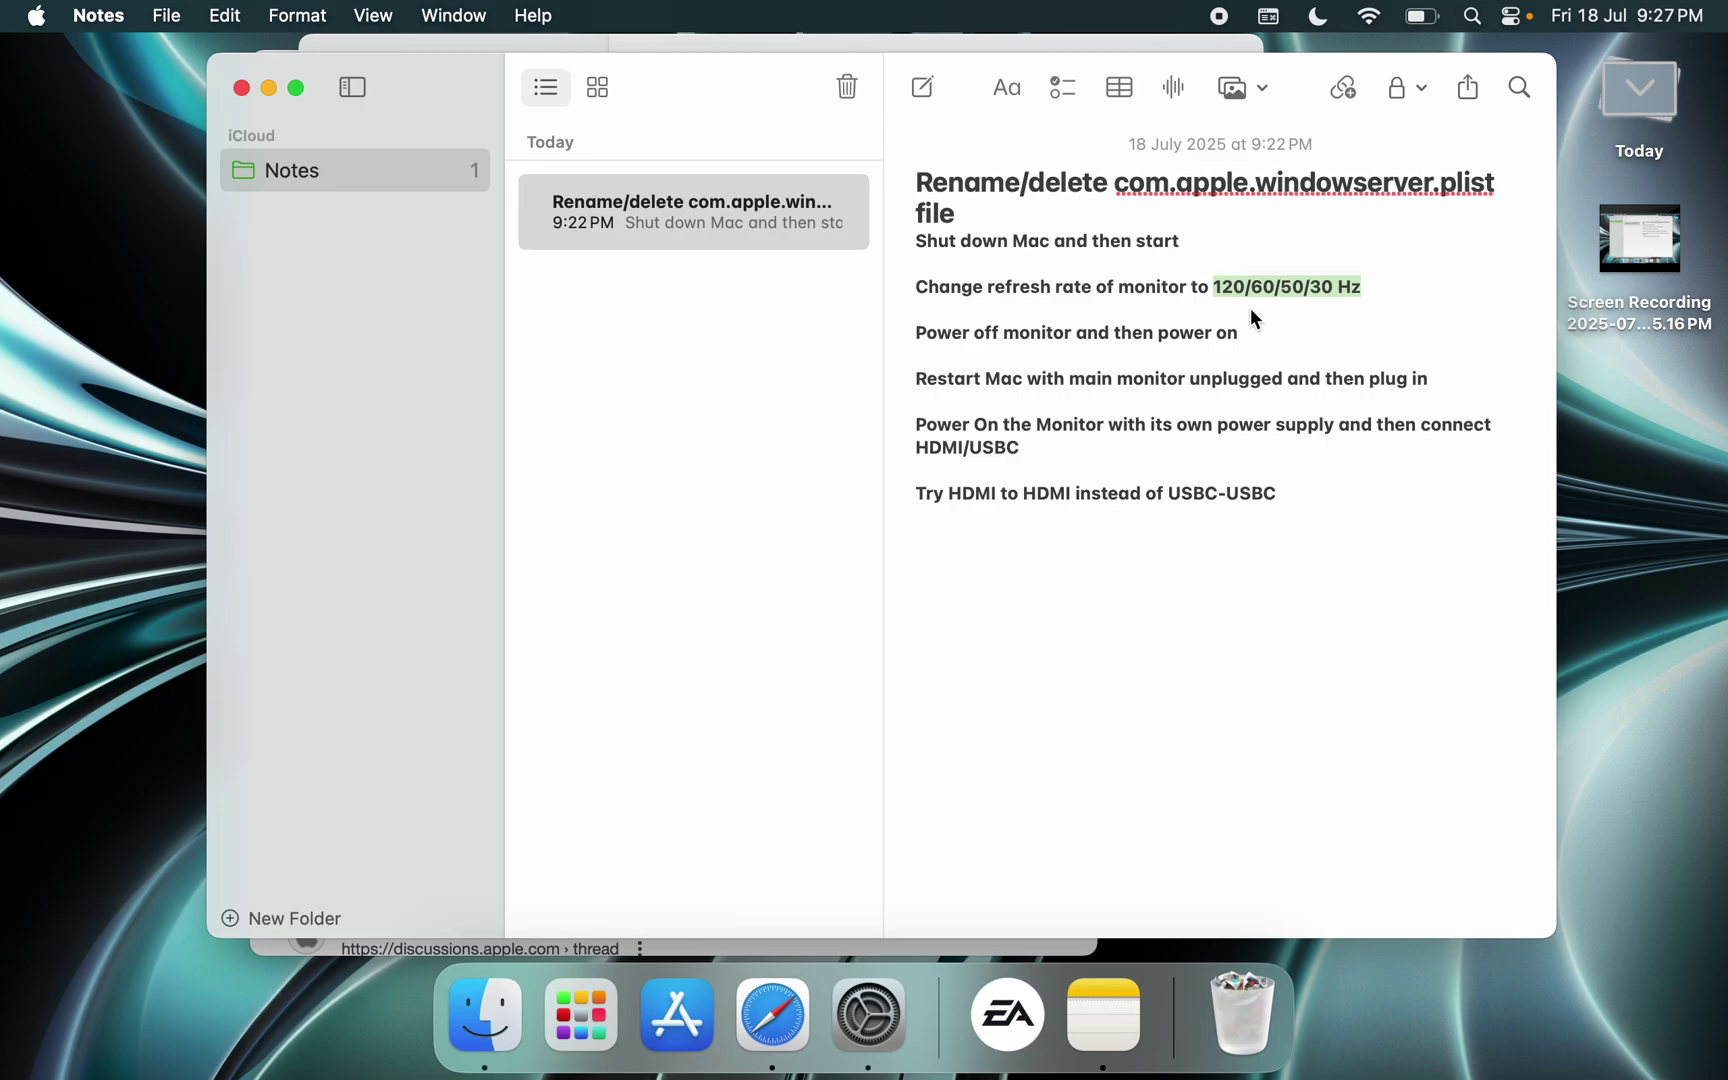
click(1224, 290)
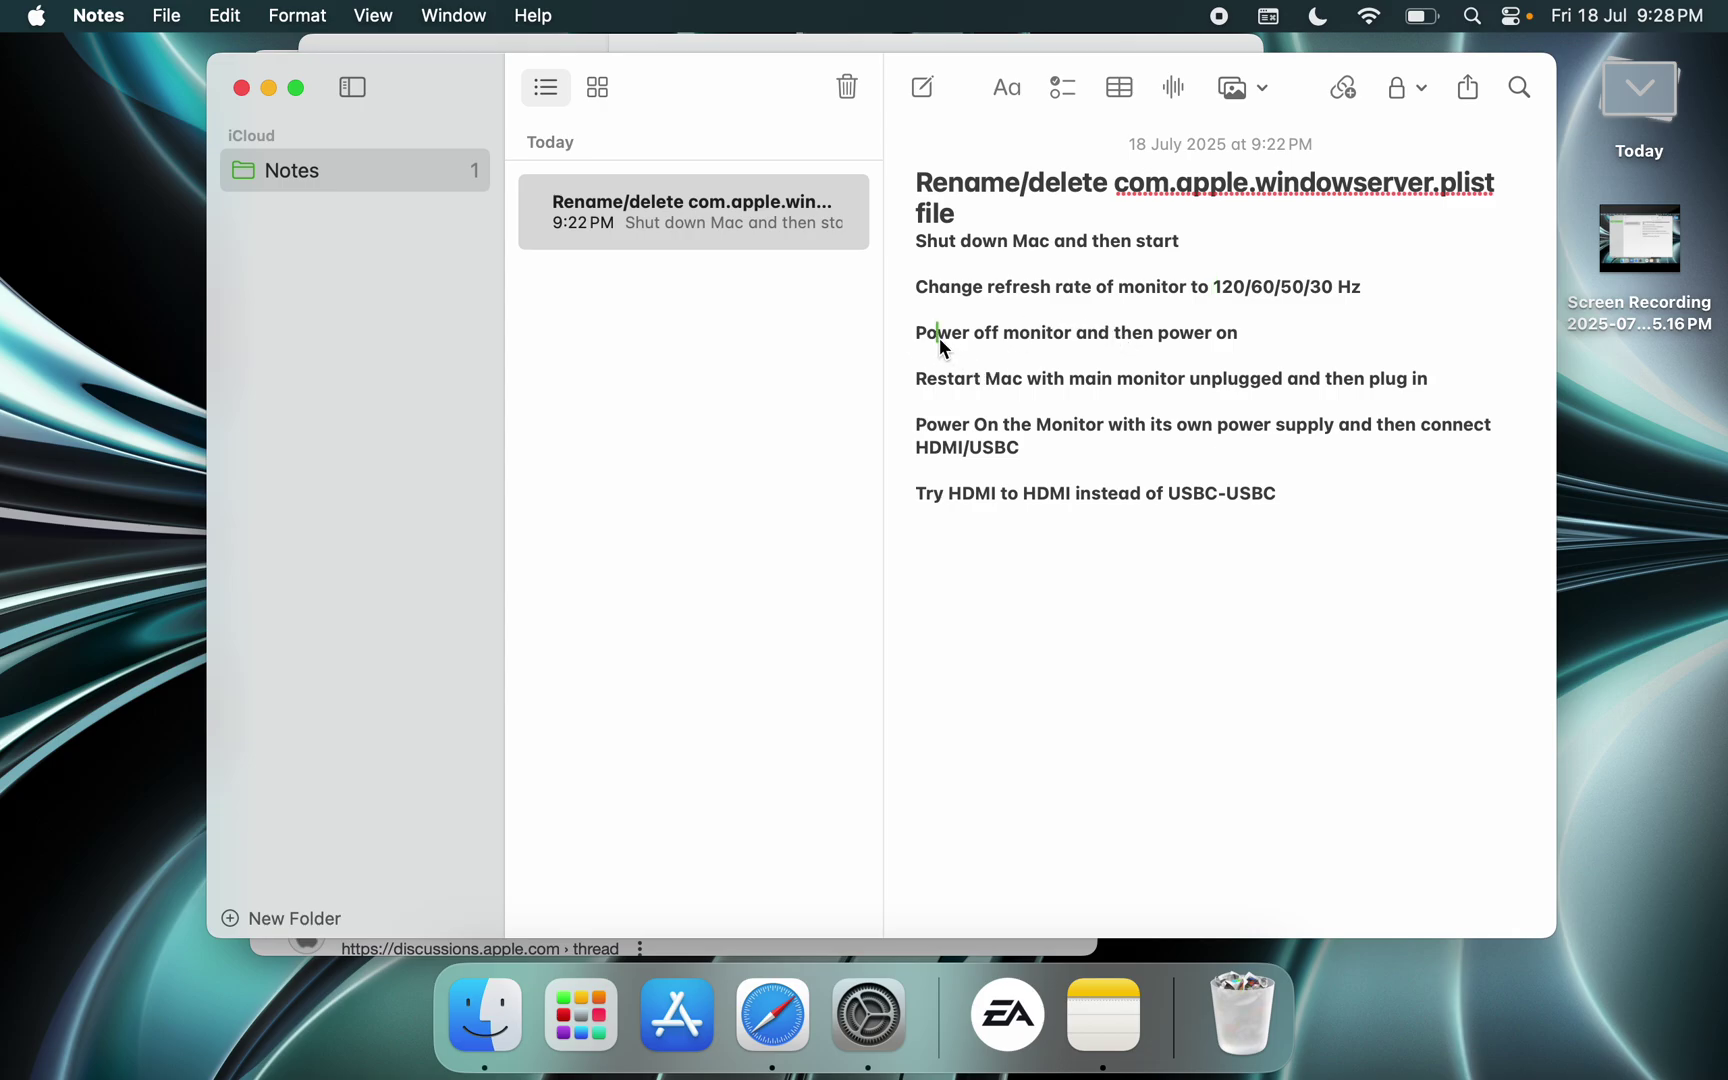
drag(919, 333, 1274, 338)
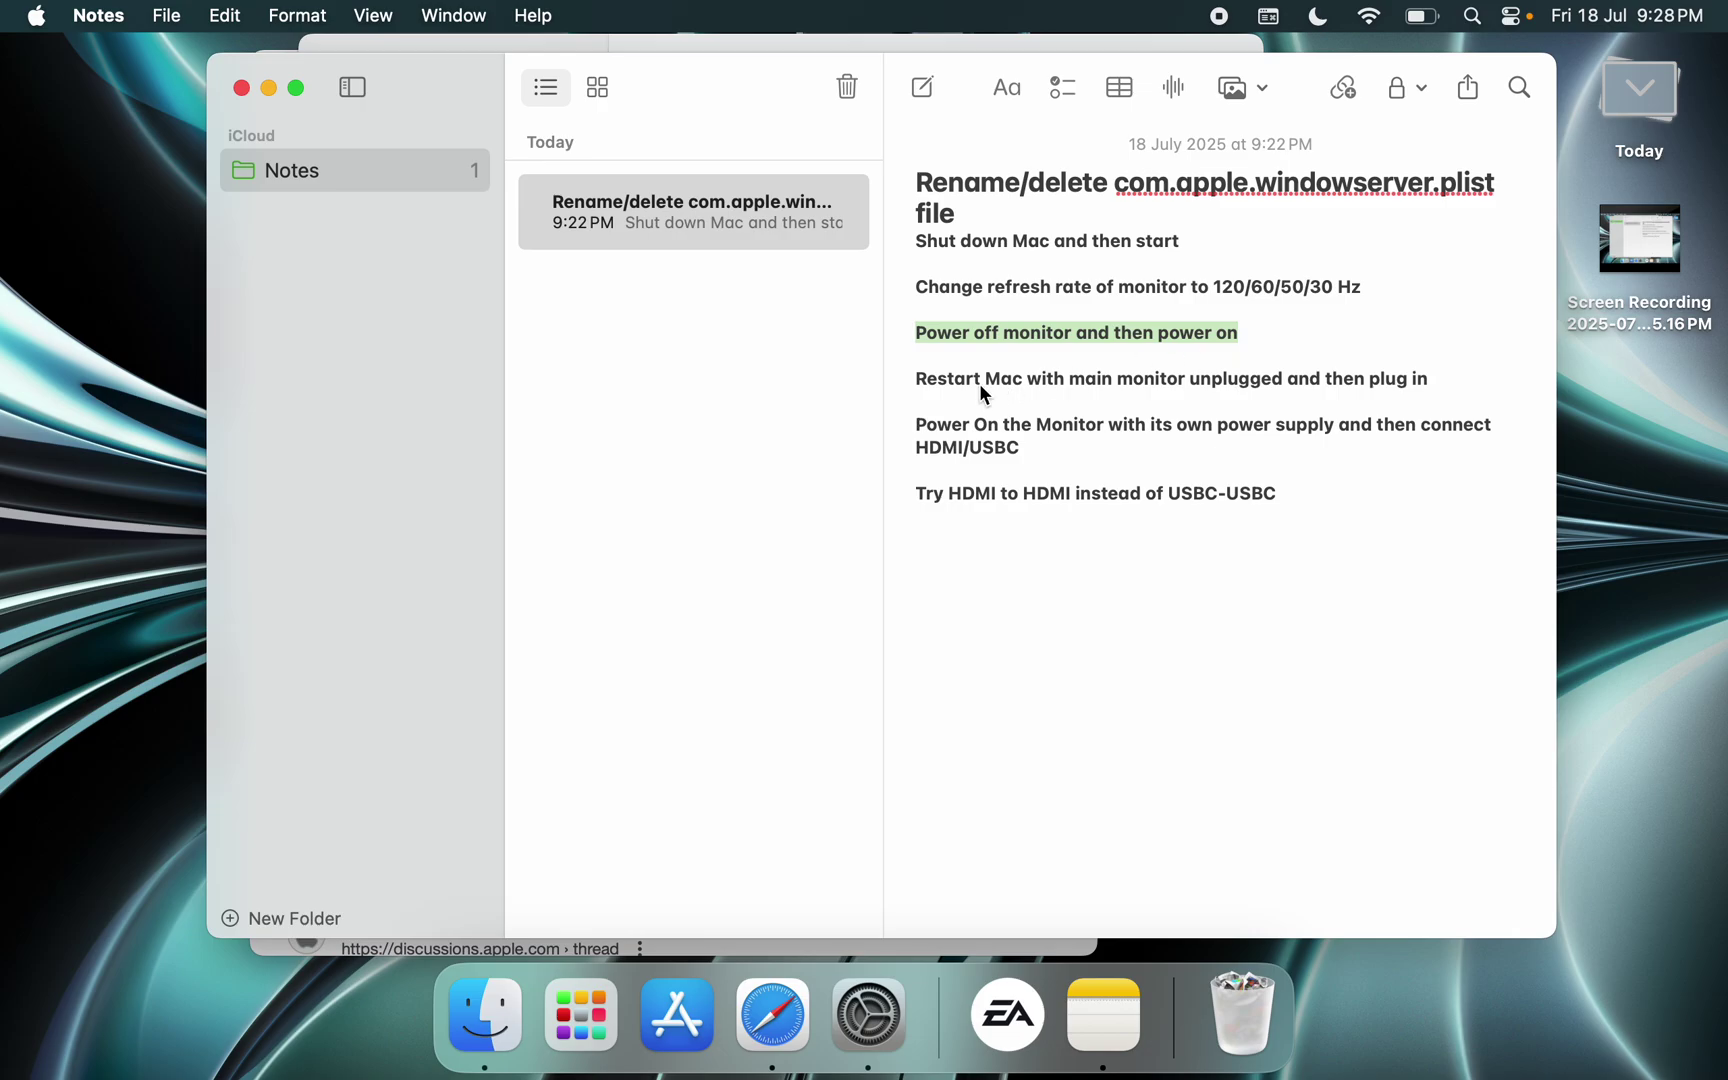
drag(922, 388, 1230, 388)
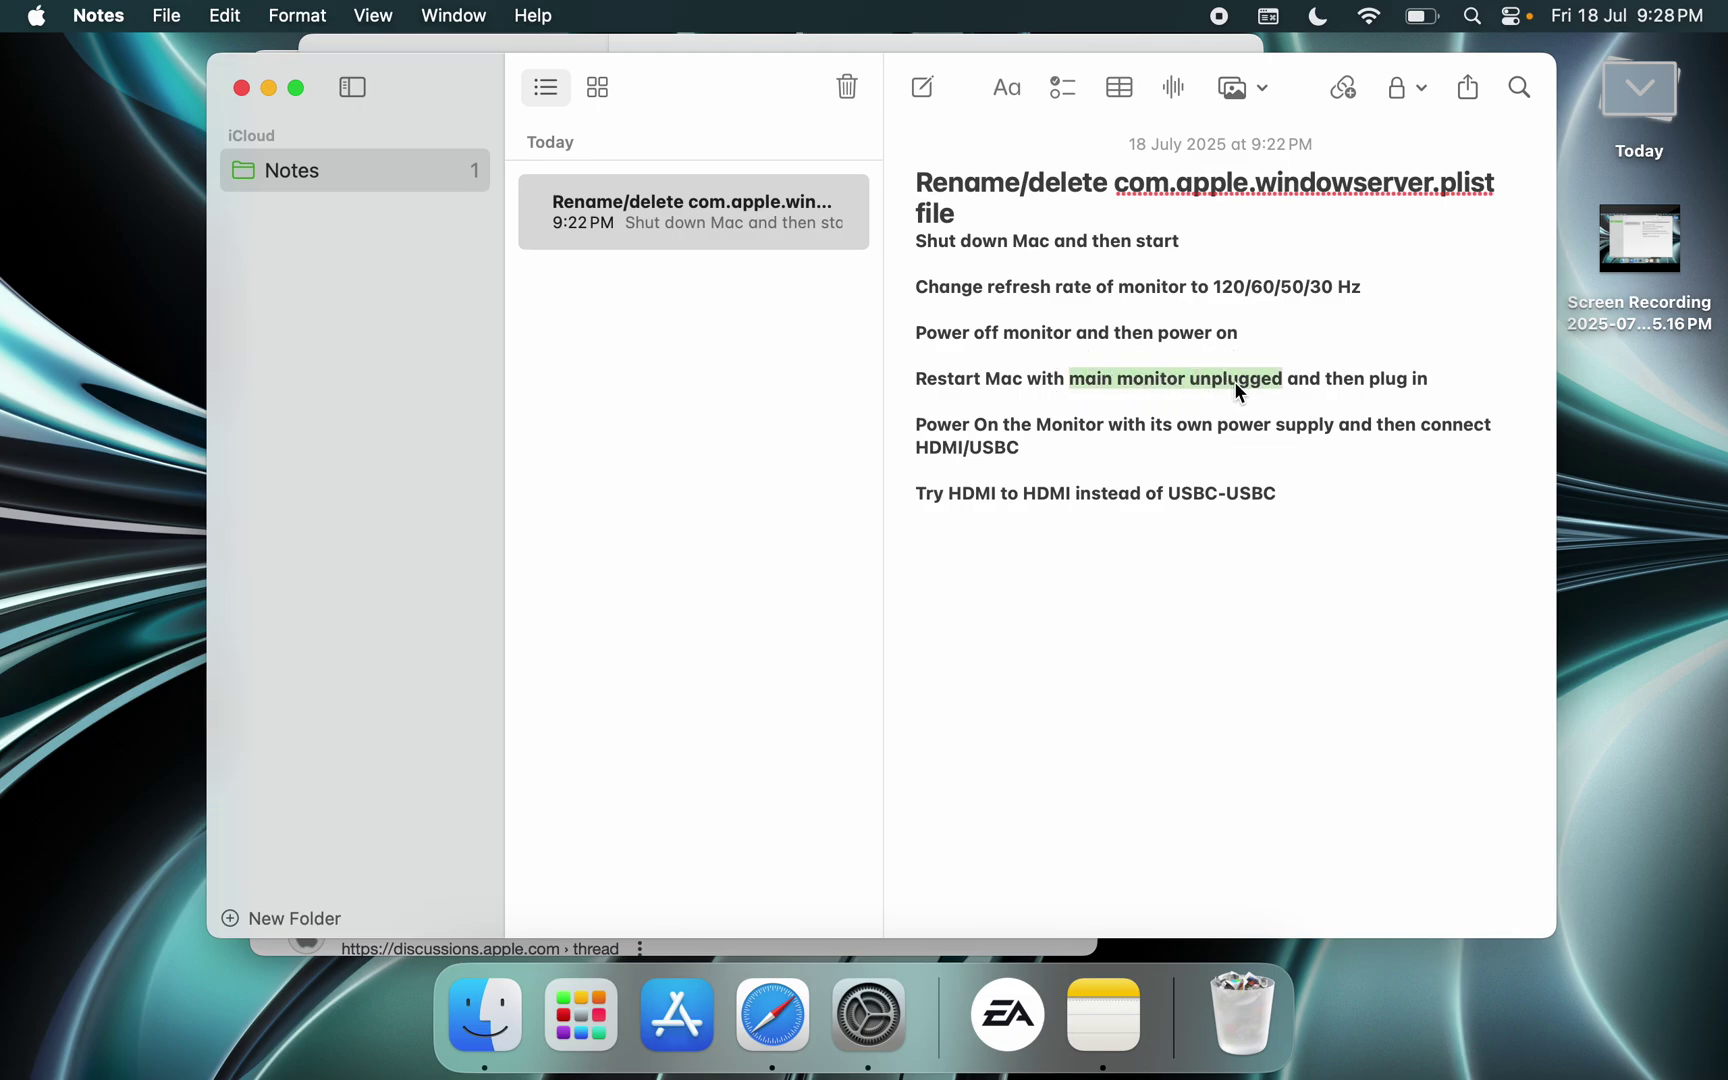
drag(923, 380, 982, 381)
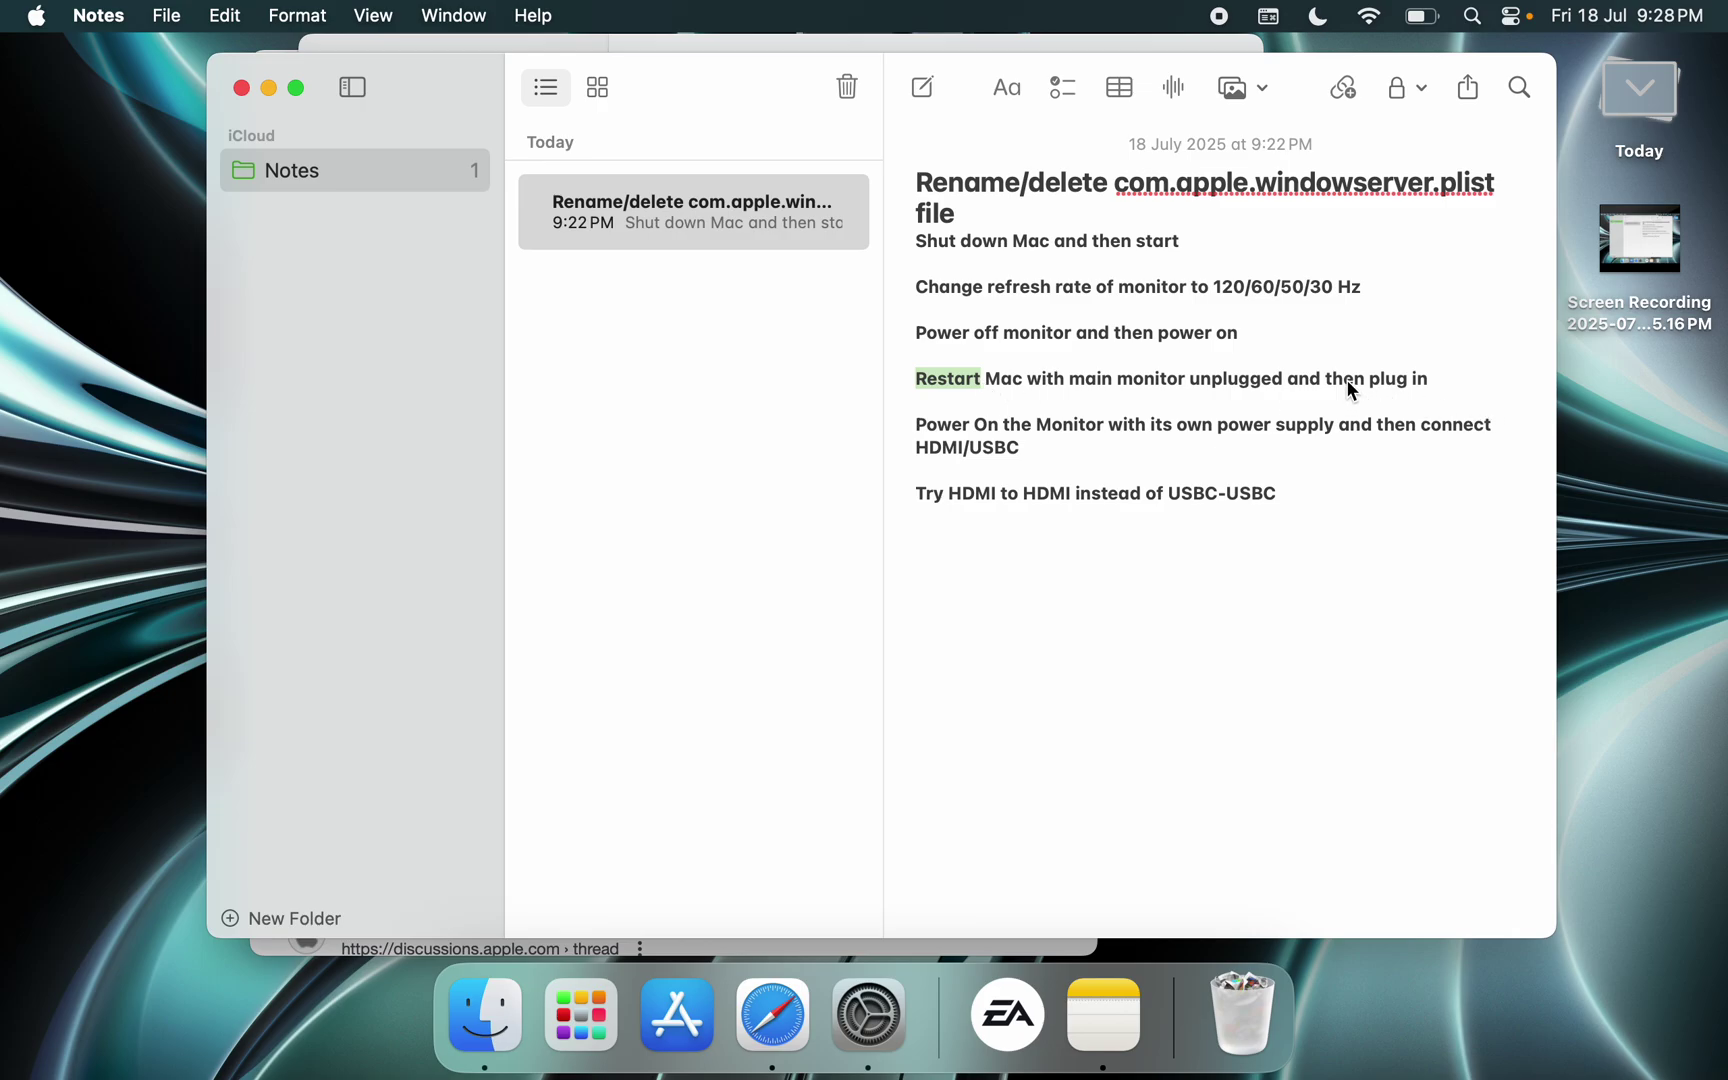
drag(1323, 379, 1432, 387)
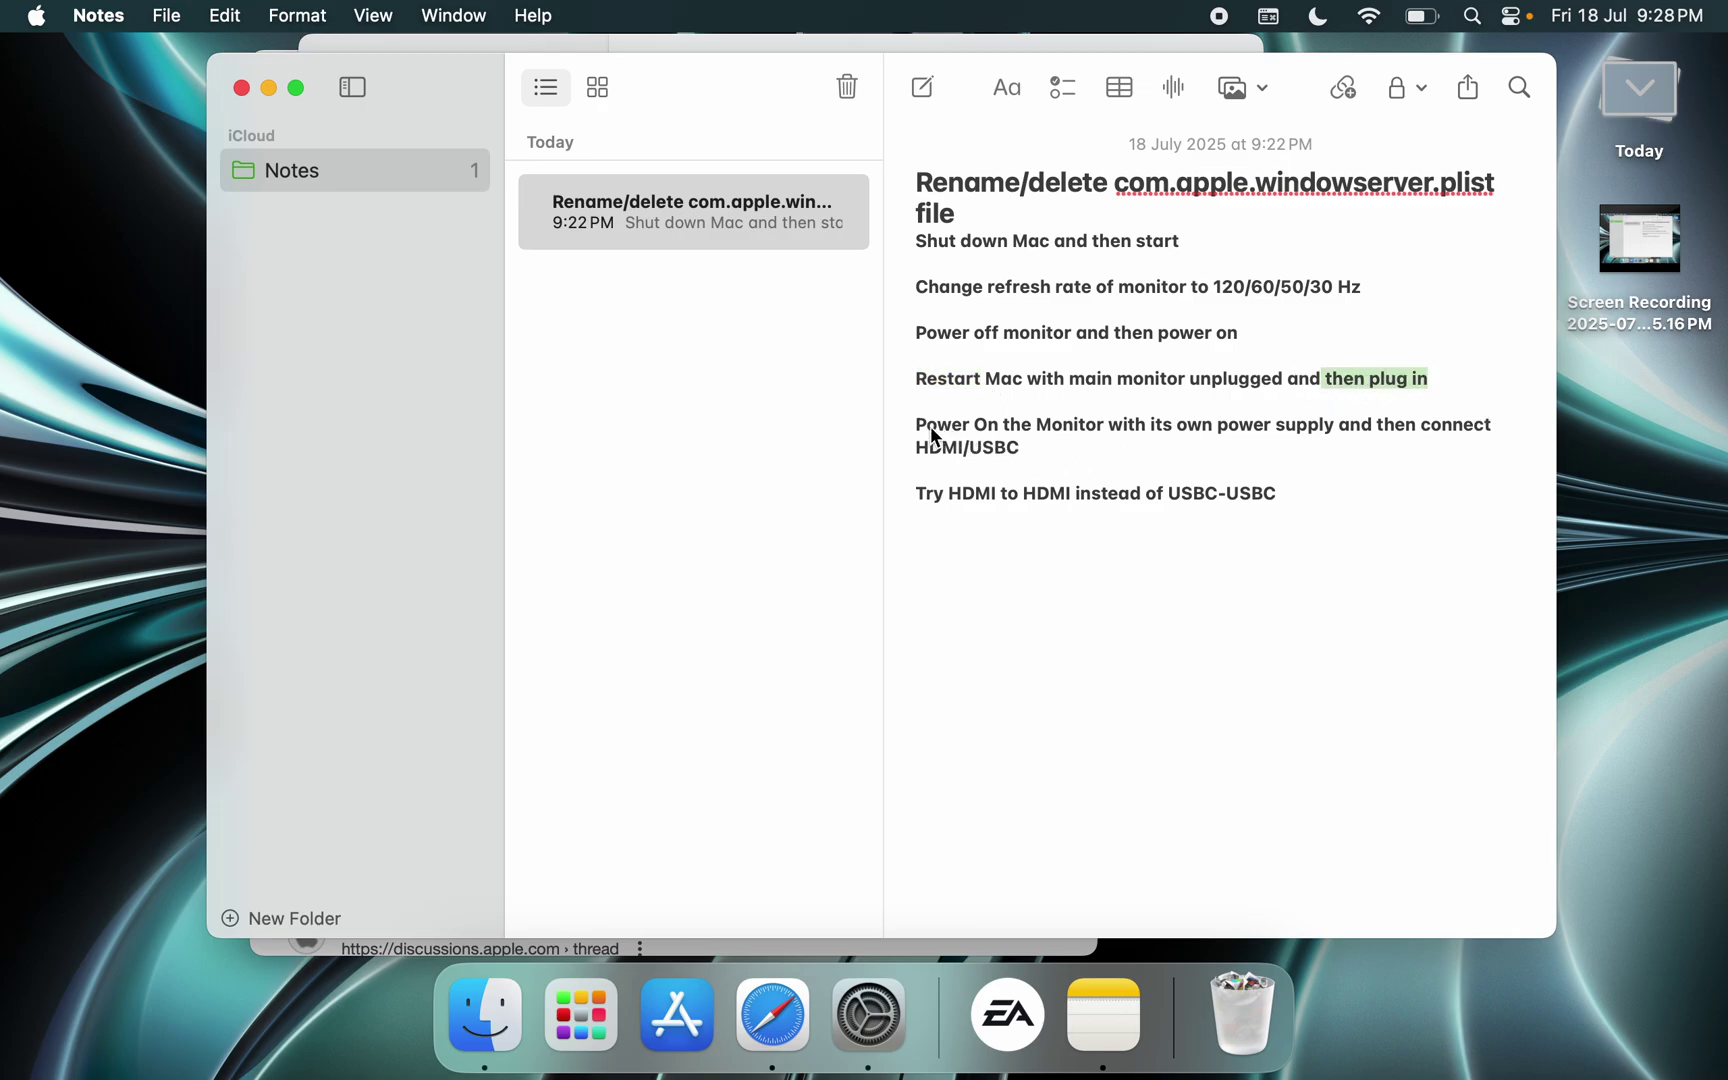
drag(930, 436, 1310, 430)
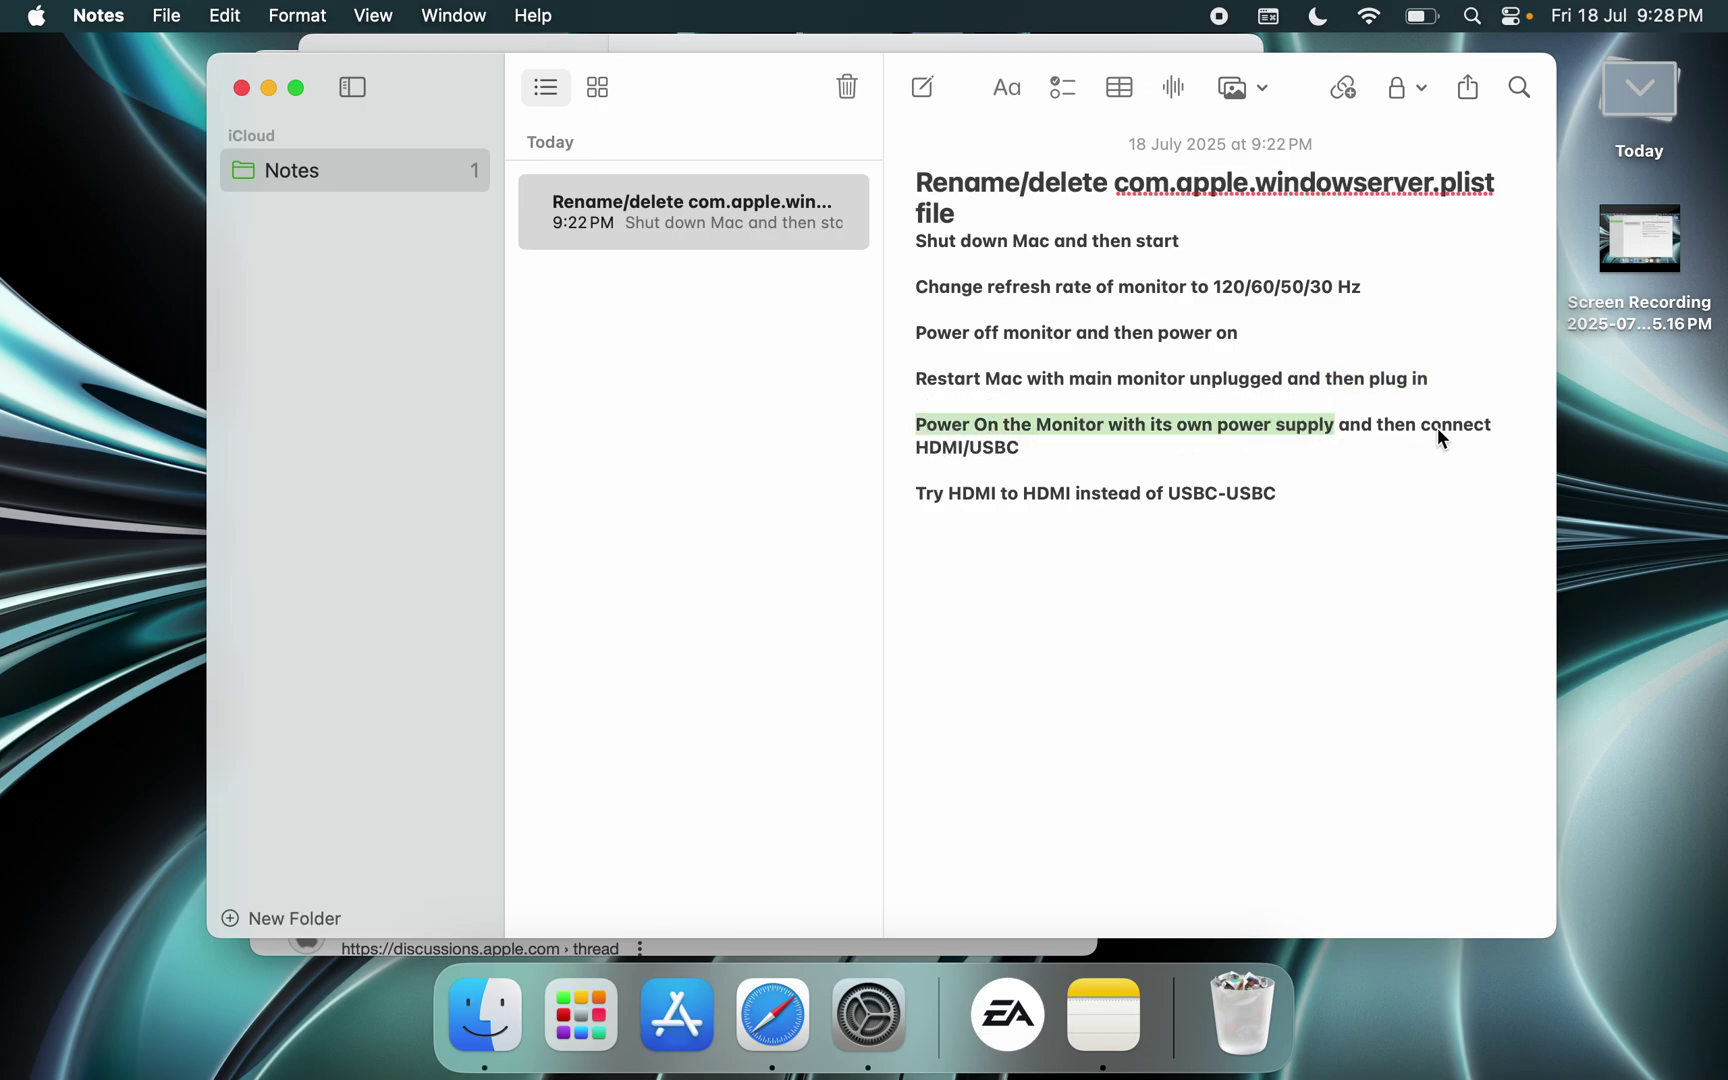
drag(1440, 426, 1412, 434)
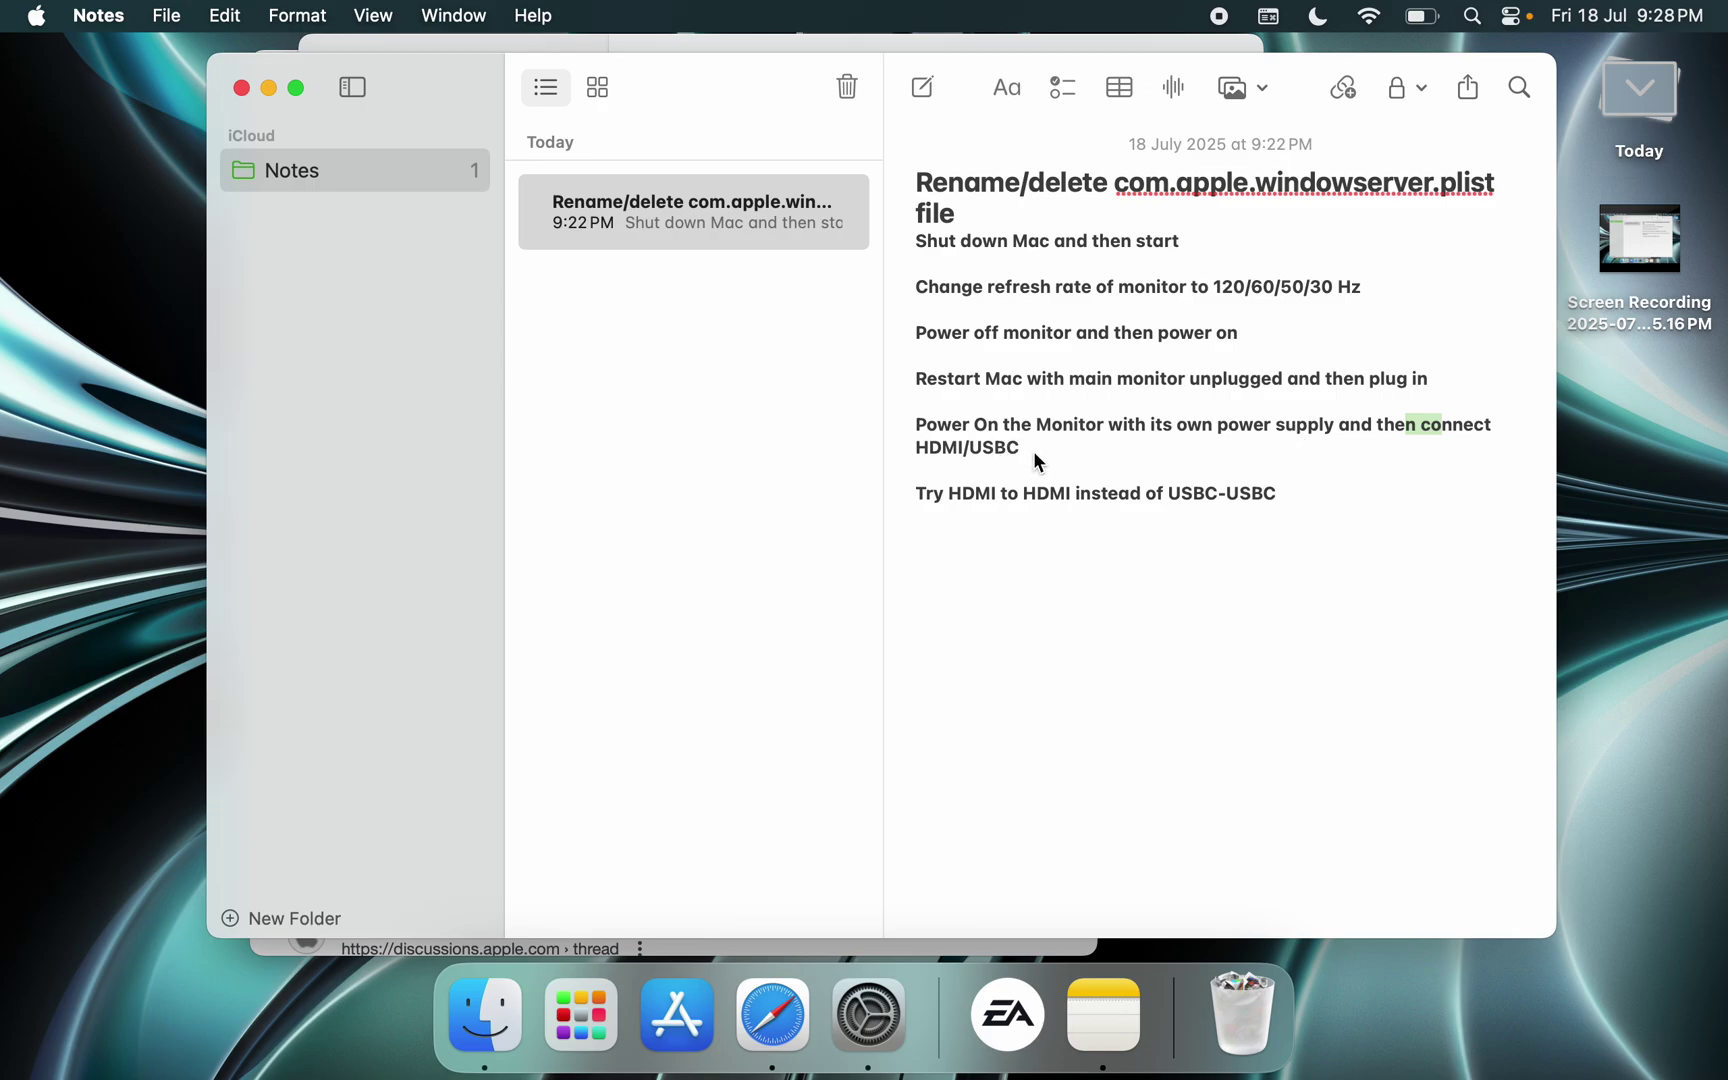
click(924, 497)
drag(923, 497, 1051, 501)
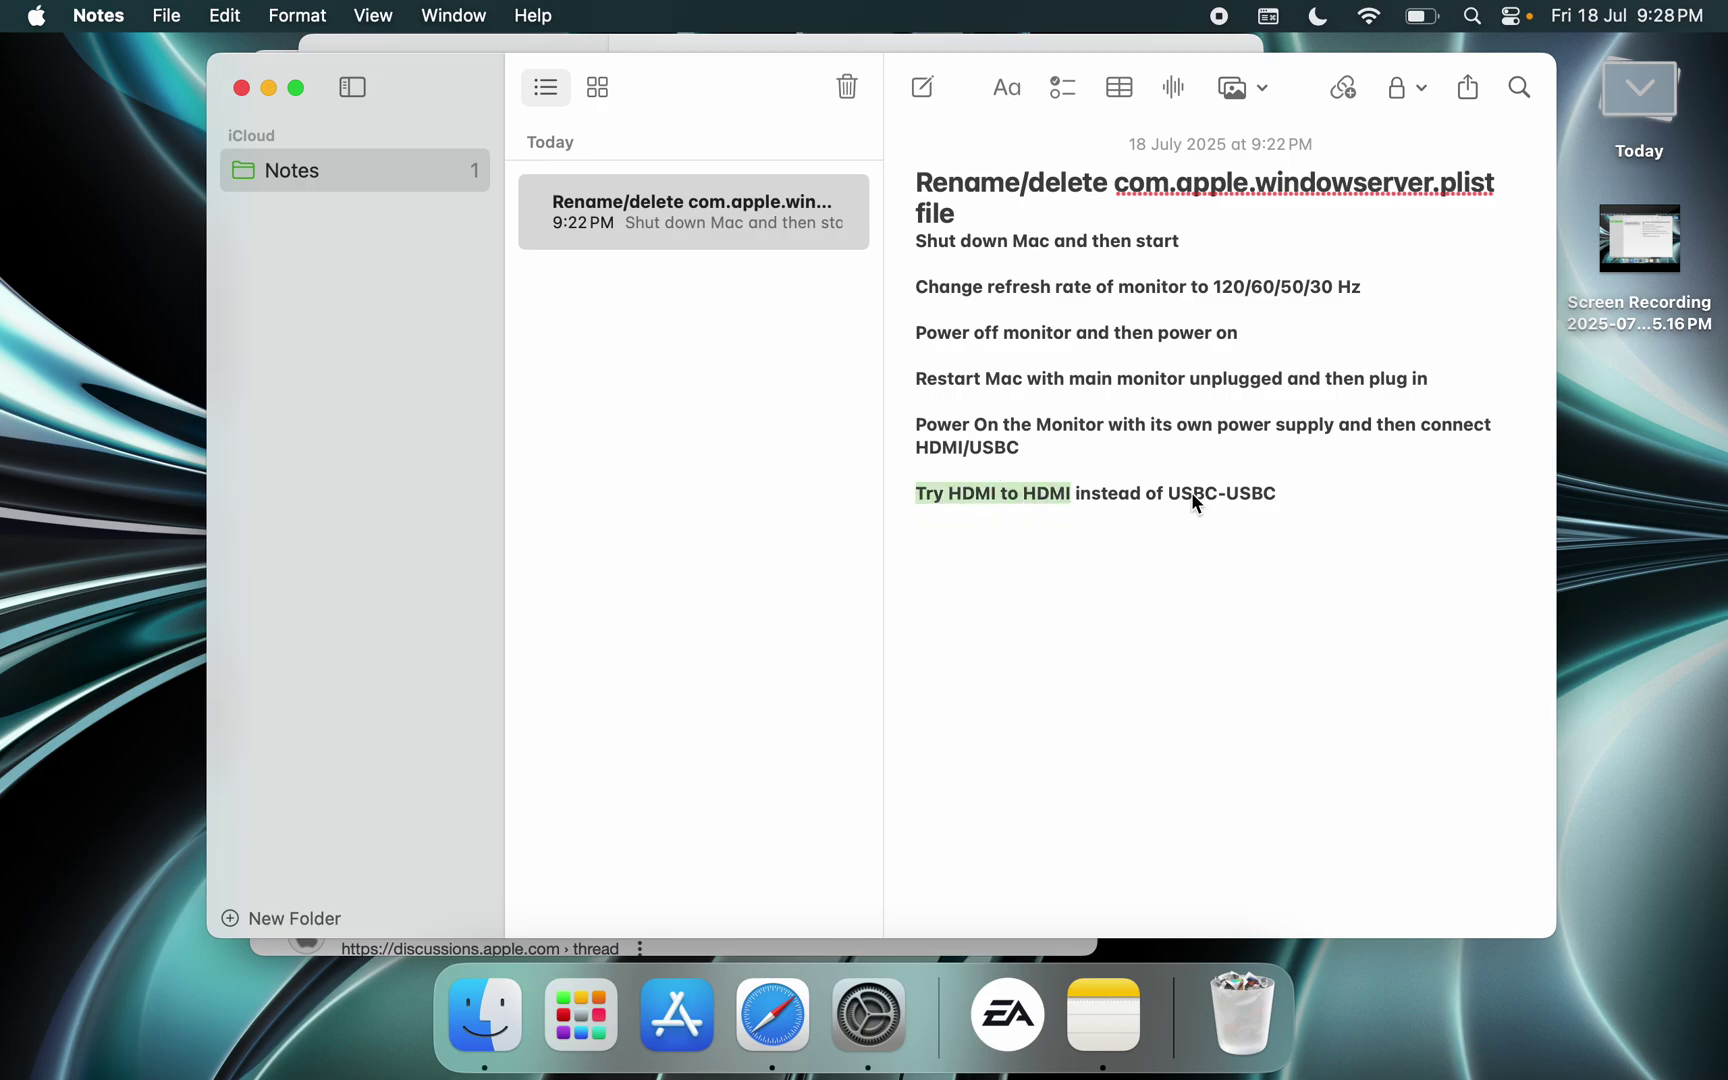
drag(1168, 497, 1291, 500)
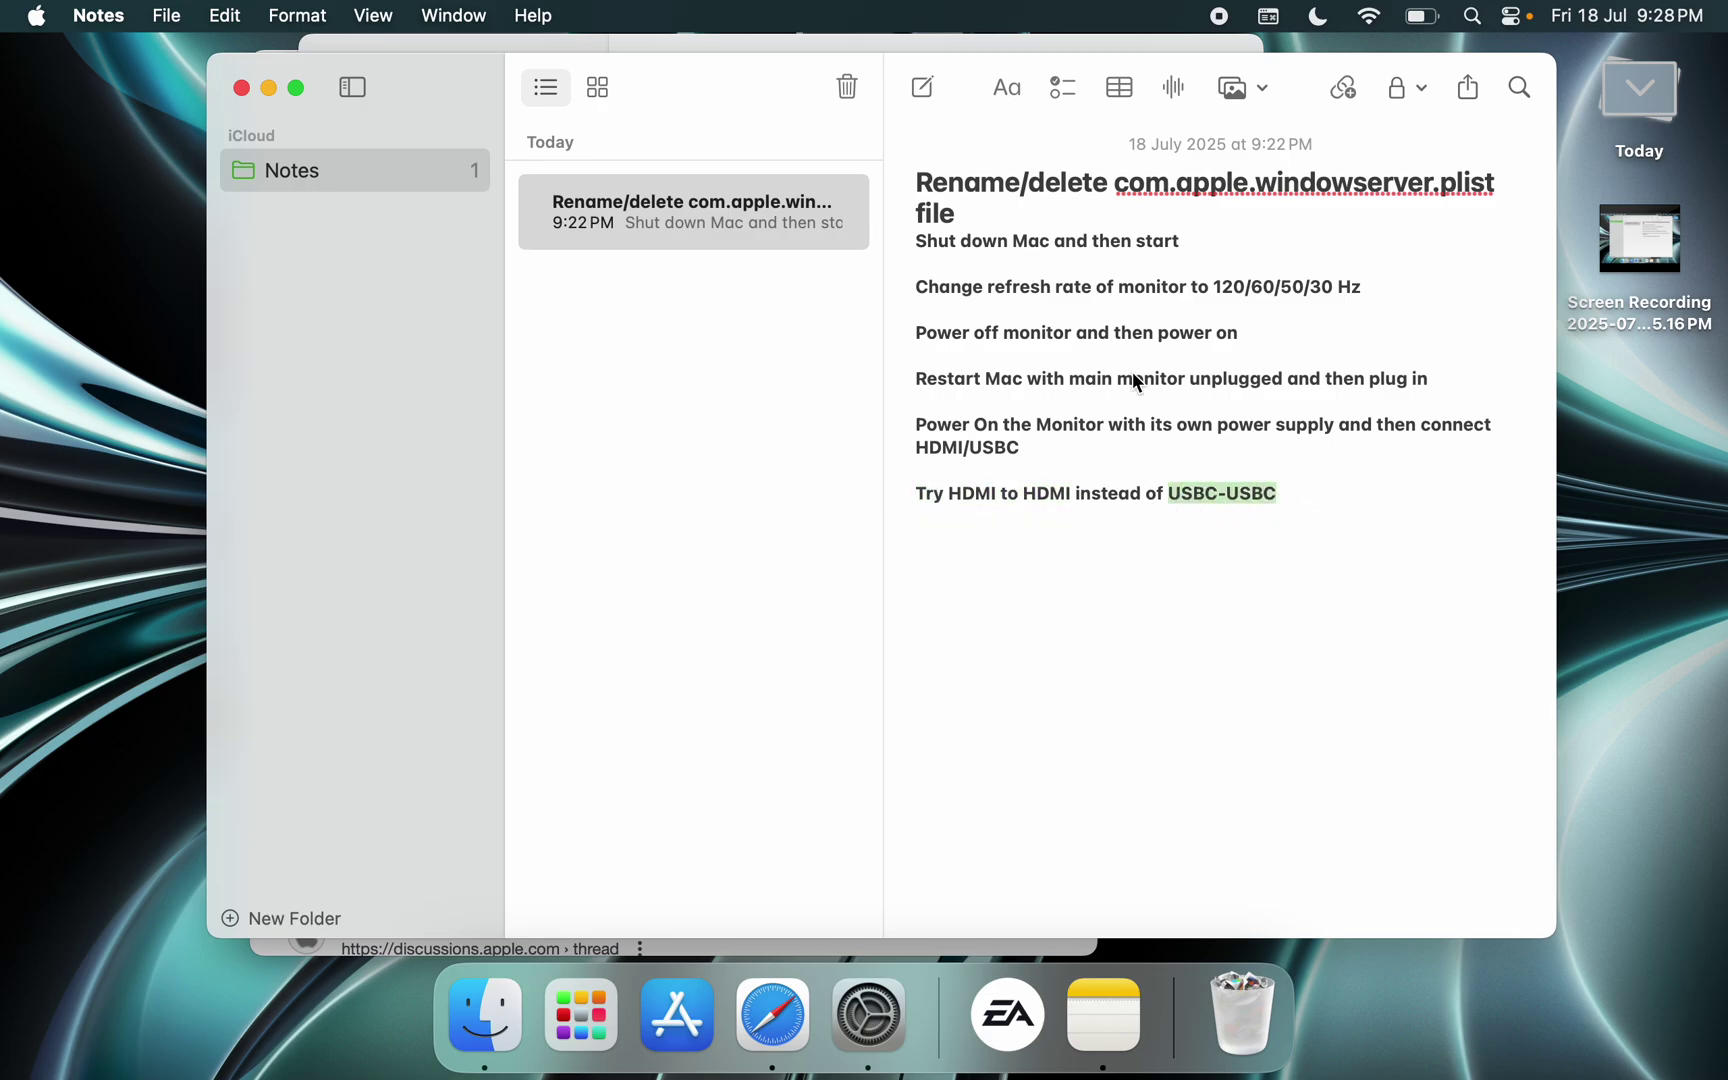